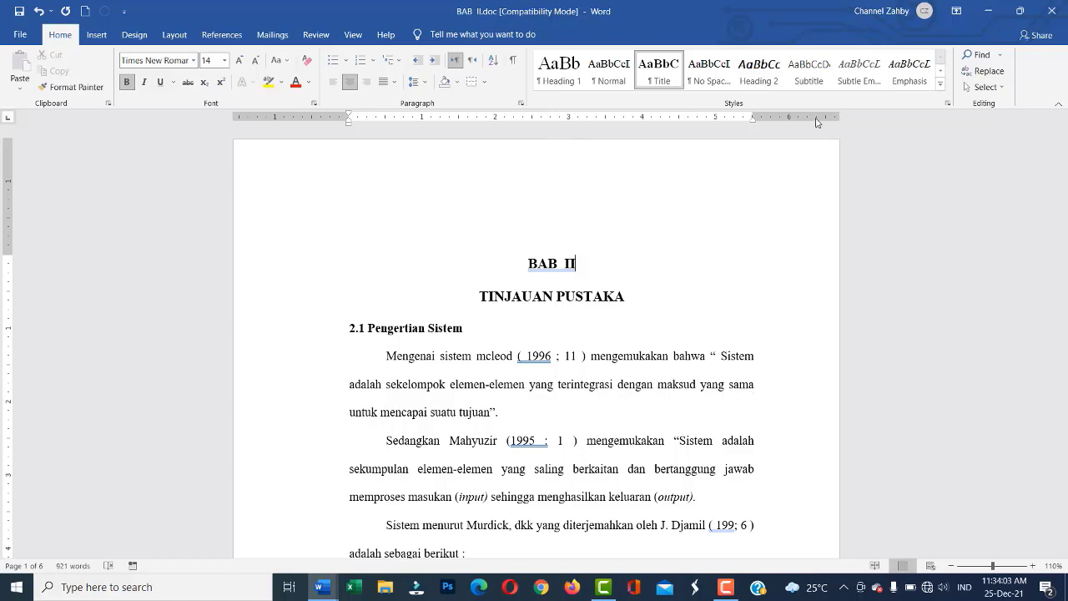
# - Check the document's margin settings in Page Setup and close the dialog without changing anything
pyautogui.doubleClick(965, 143)
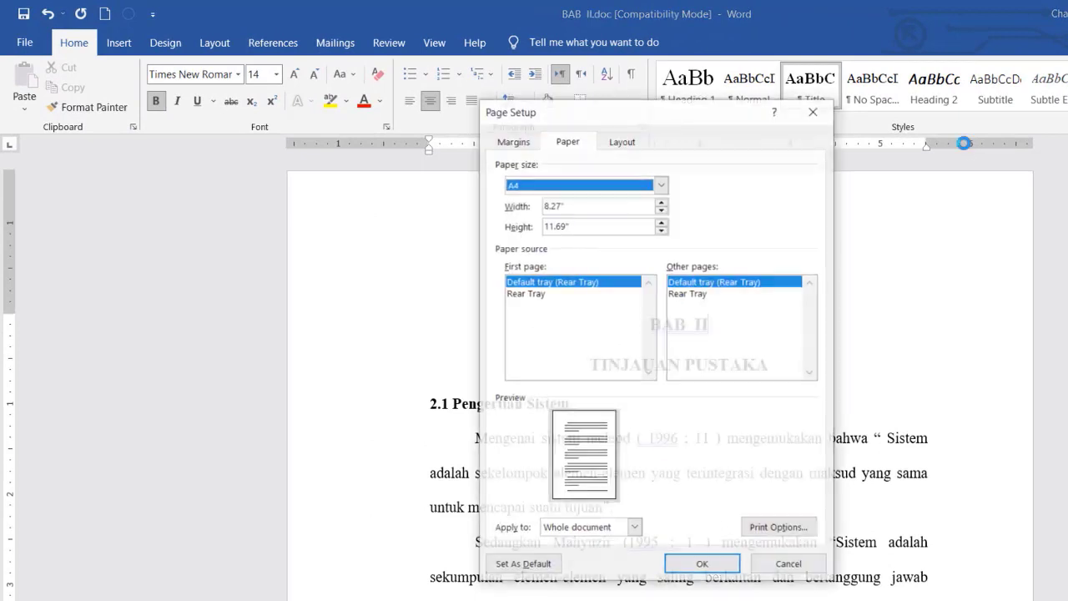
pyautogui.click(513, 141)
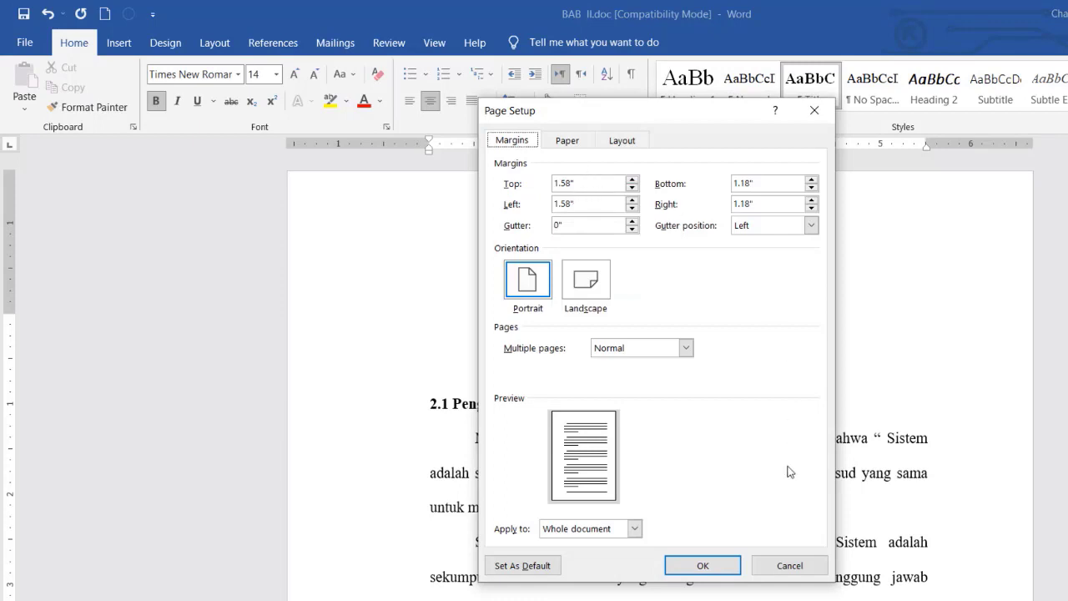
pyautogui.click(790, 566)
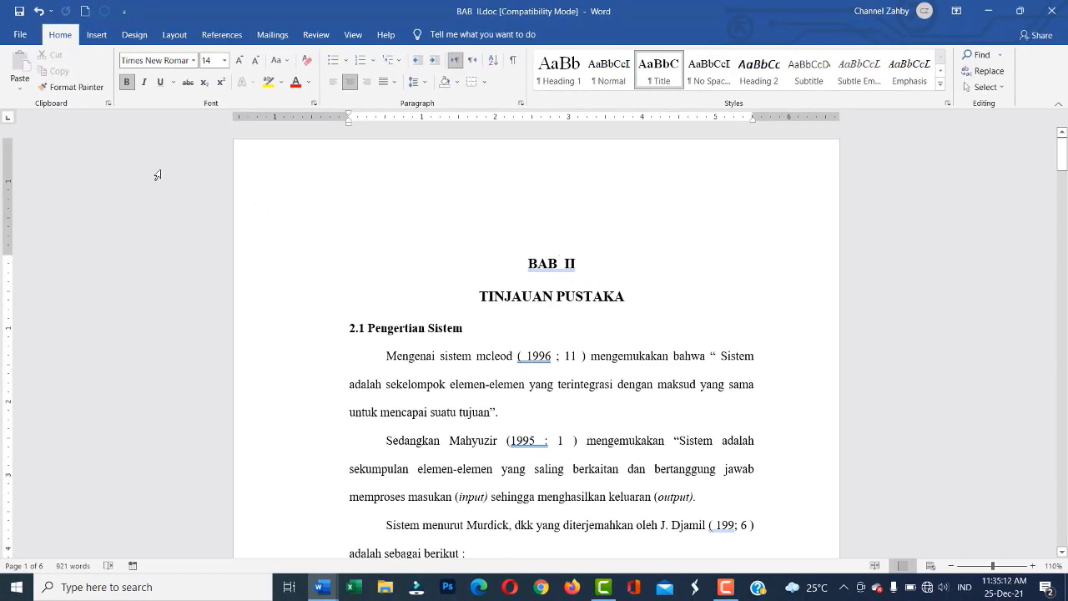
# - Change the unit for displayed measurements to Centimeters in the advanced Word options
pyautogui.click(22, 36)
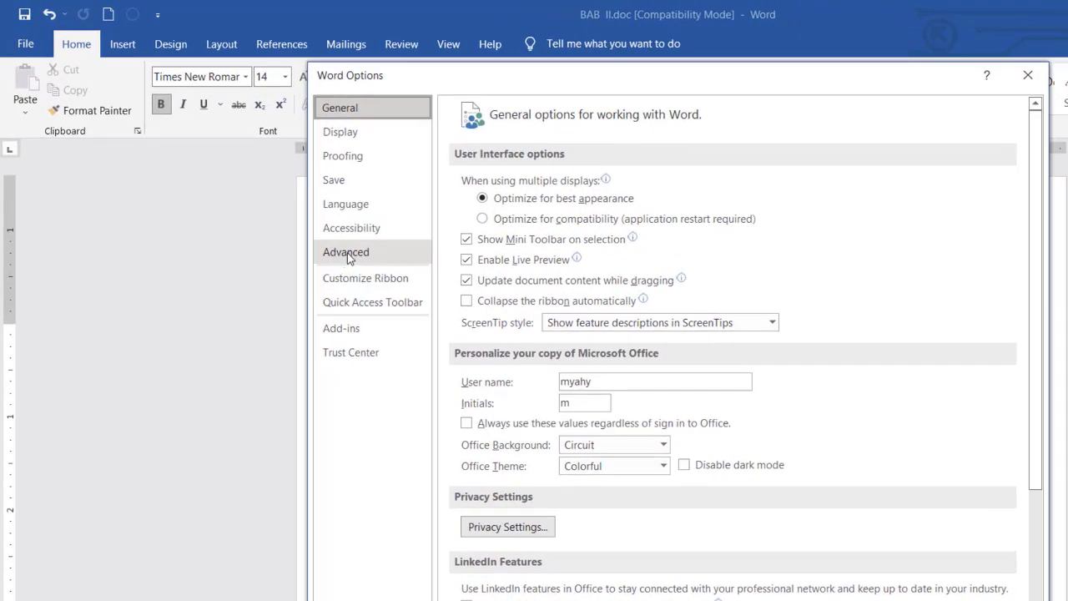
pyautogui.click(346, 254)
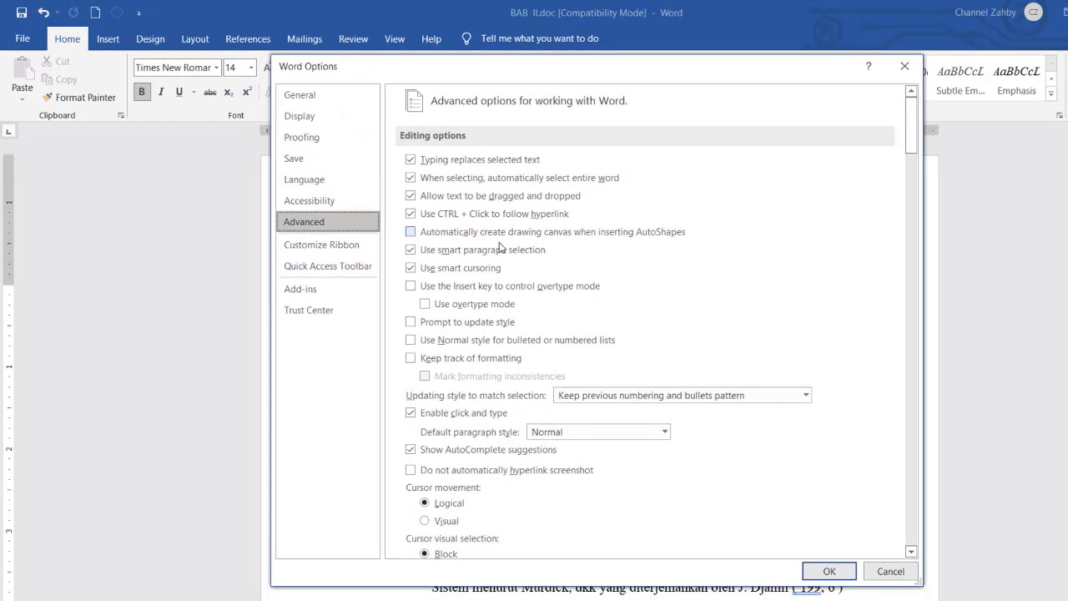
pyautogui.scroll(-3, 576, 359)
pyautogui.scroll(-9, 576, 359)
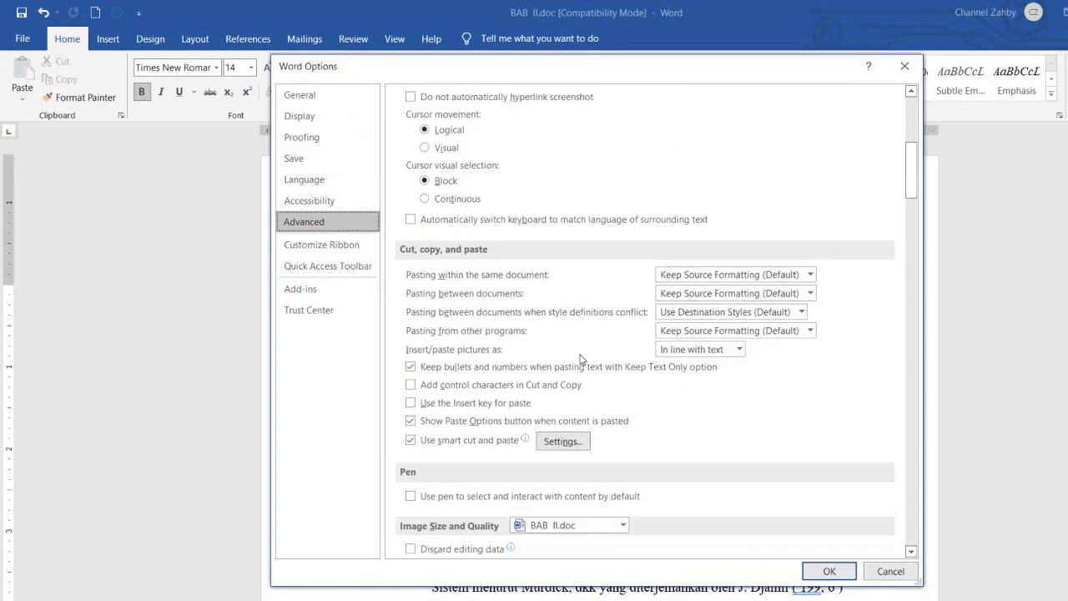
pyautogui.scroll(-6, 582, 359)
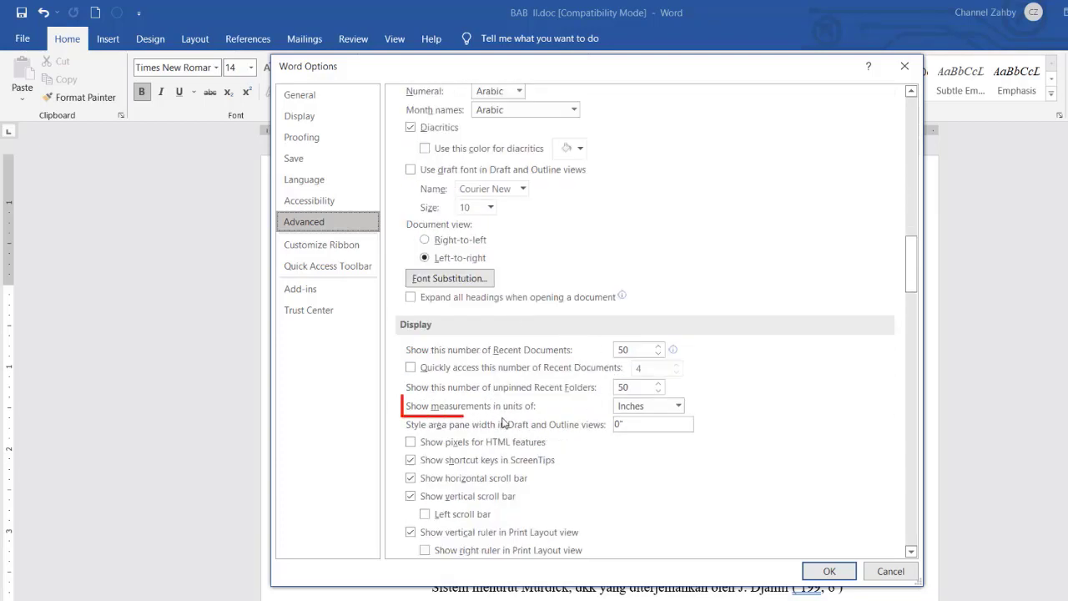
pyautogui.click(679, 405)
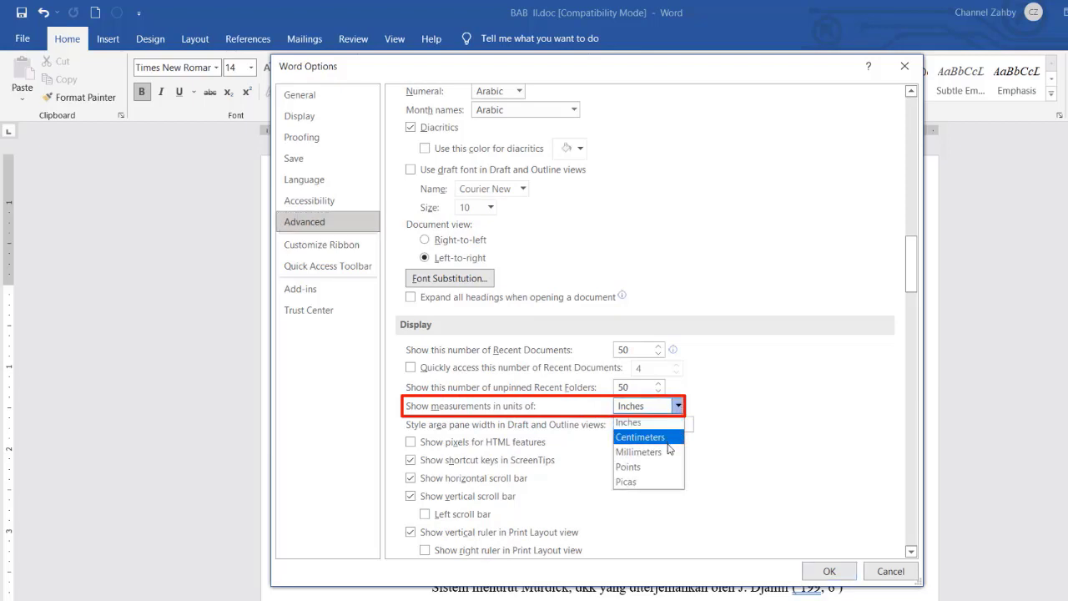
pyautogui.click(672, 439)
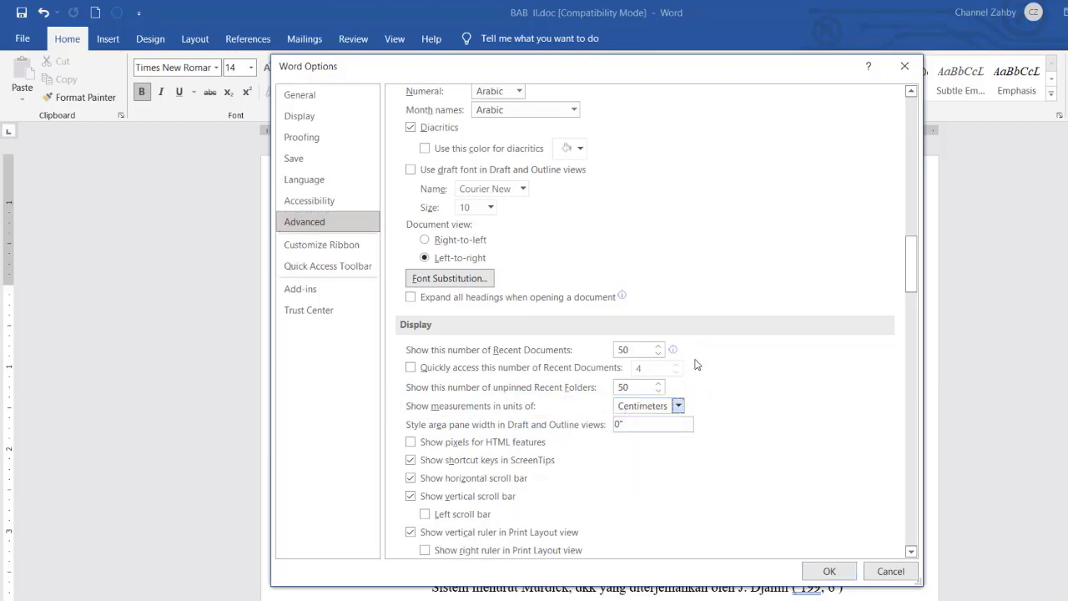
pyautogui.click(829, 573)
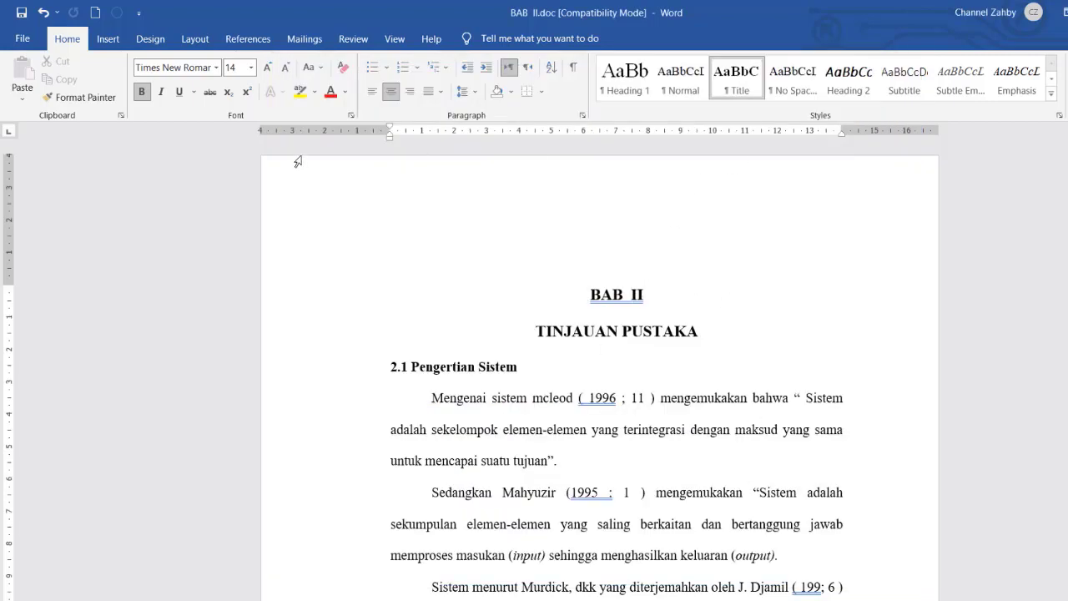
# - Set the whole document's page margins to 4 cm top and left, and 3 cm bottom and right
pyautogui.doubleClick(352, 129)
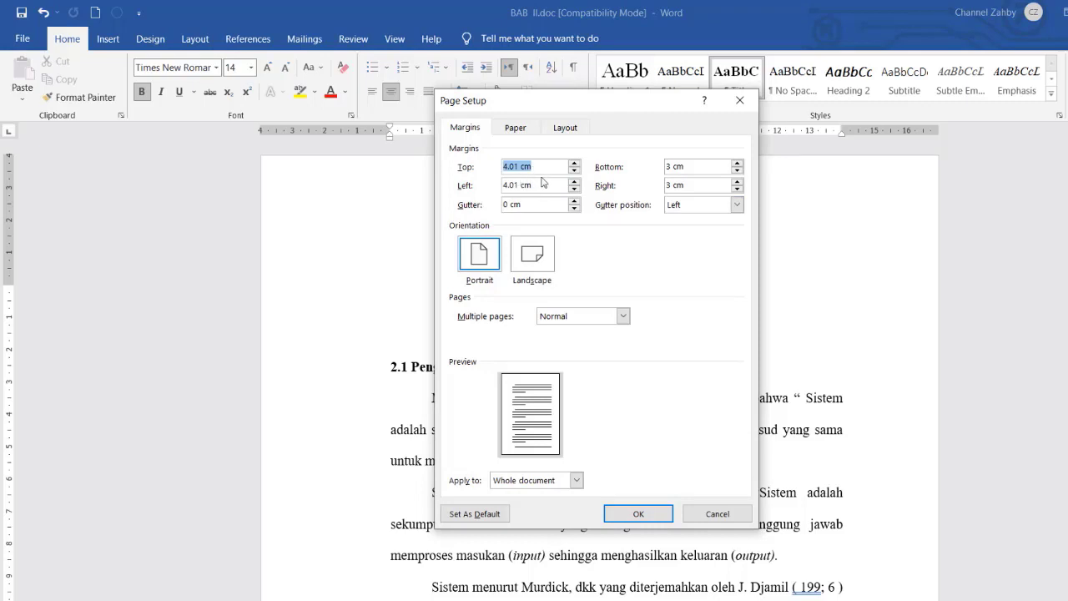
pyautogui.write('4')
pyautogui.moveTo(539, 182); pyautogui.dragTo(459, 195)
pyautogui.write('4')
pyautogui.hotkey('shift', 'Home')
pyautogui.write('4')
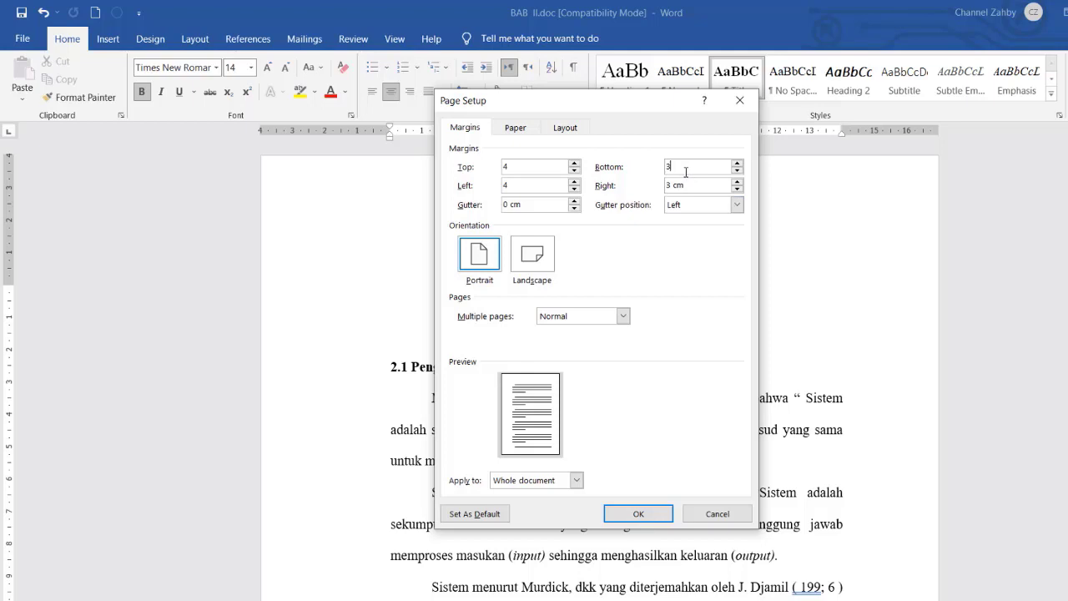
pyautogui.moveTo(693, 185); pyautogui.dragTo(622, 198)
pyautogui.write('3')
pyautogui.click(650, 518)
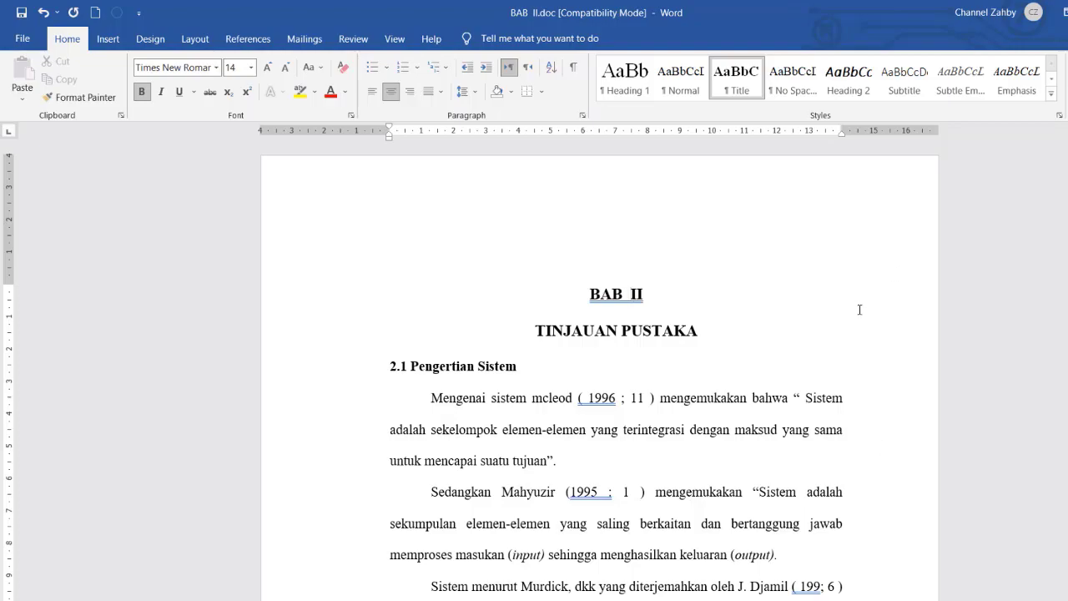
# - Review the page layout from the chapter title to the start of the second page and the paragraph beginning "Dikatakan semua sistem"
pyautogui.scroll(-15, 813, 310)
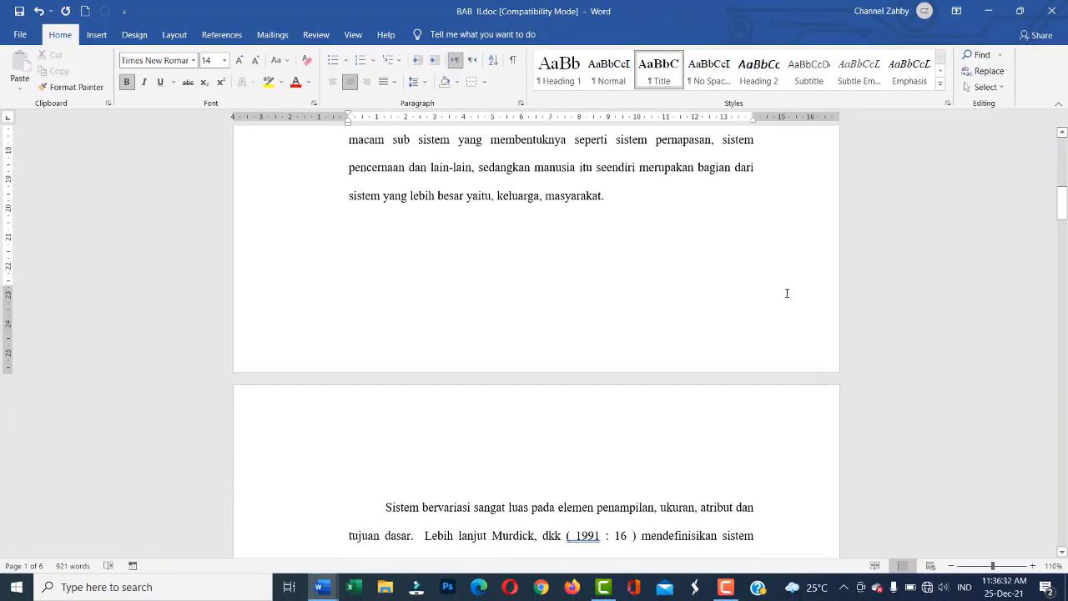
pyautogui.scroll(10, 782, 373)
pyautogui.scroll(3, 785, 373)
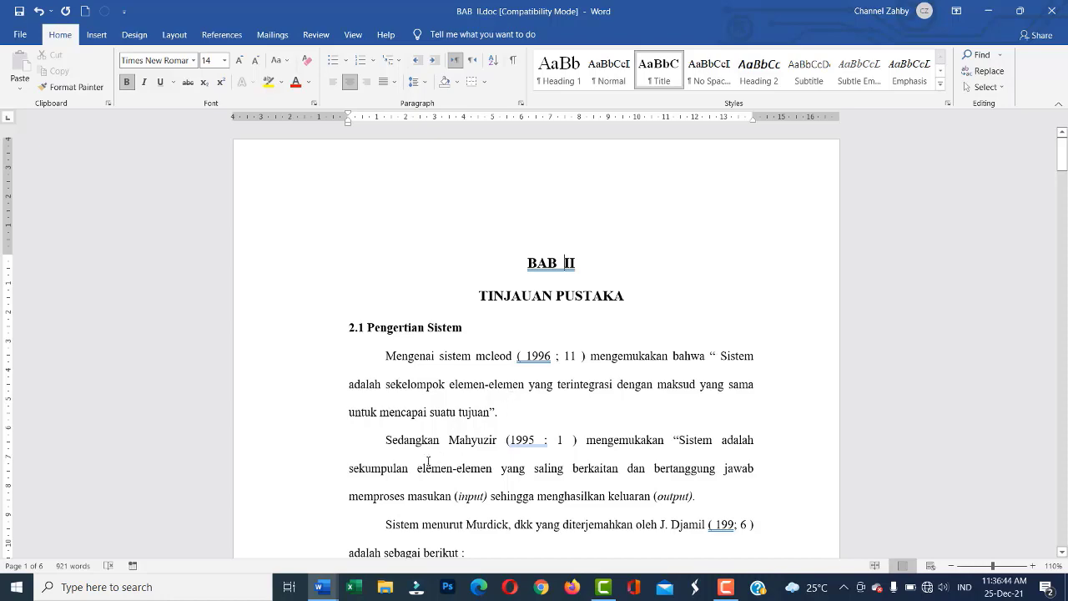
pyautogui.scroll(-2, 509, 374)
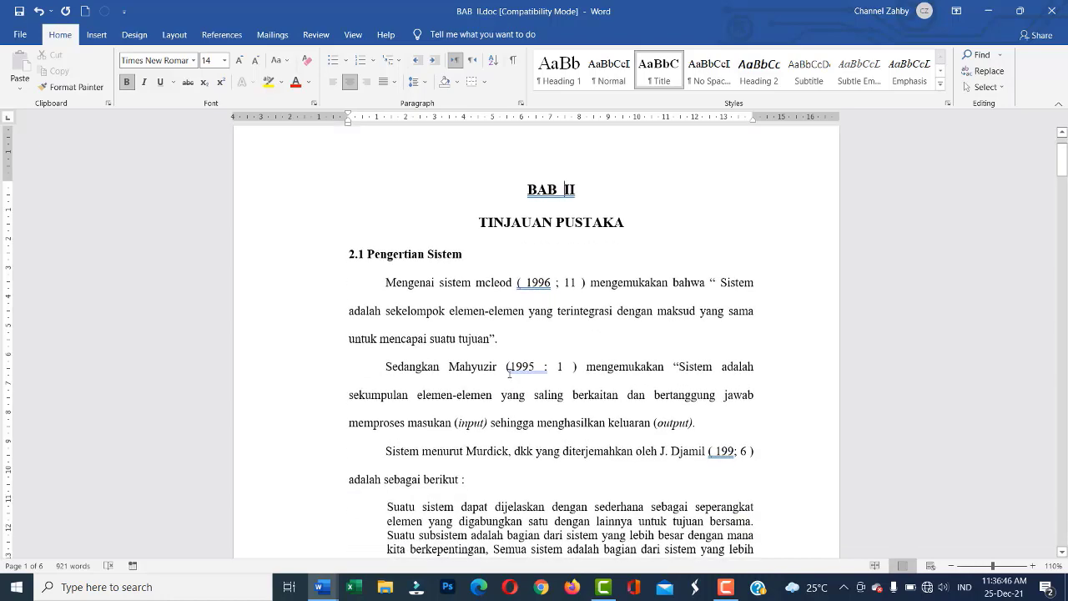
pyautogui.scroll(-7, 509, 373)
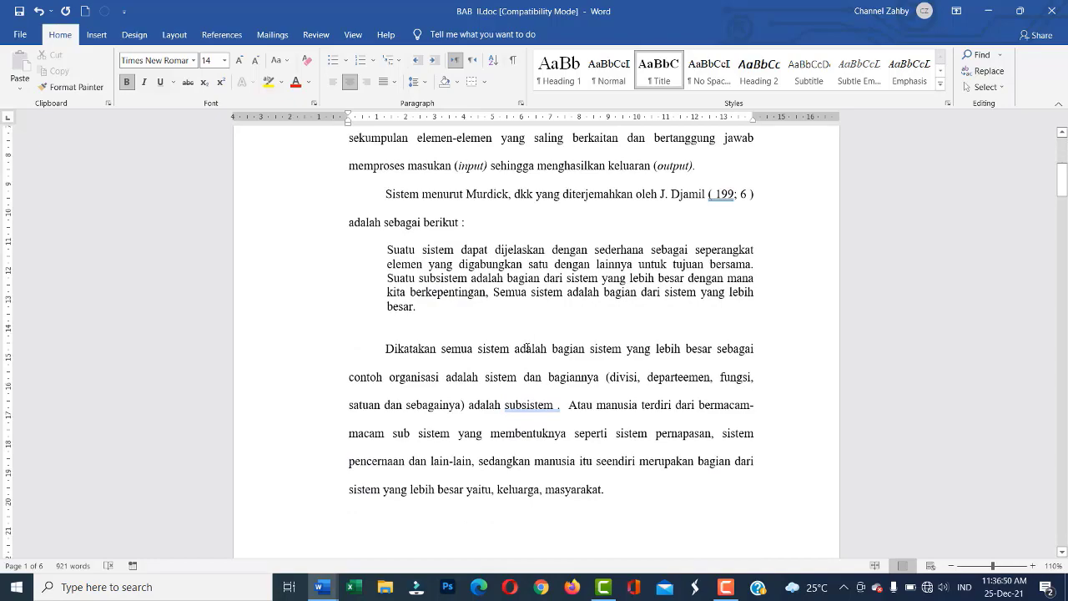
pyautogui.click(527, 348)
pyautogui.scroll(6, 596, 384)
pyautogui.scroll(-8, 596, 384)
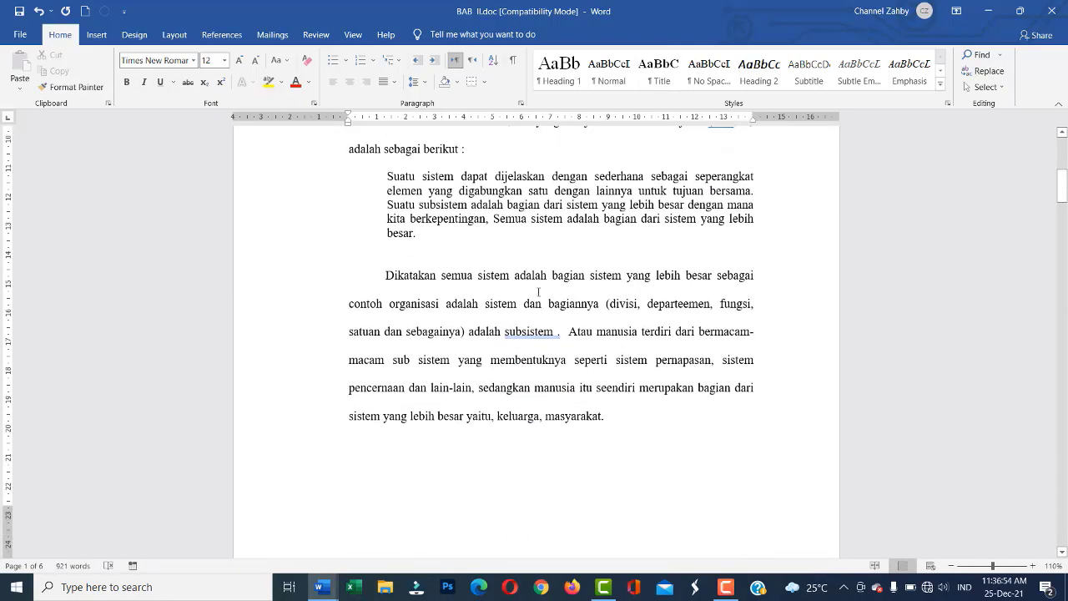
pyautogui.scroll(2, 479, 334)
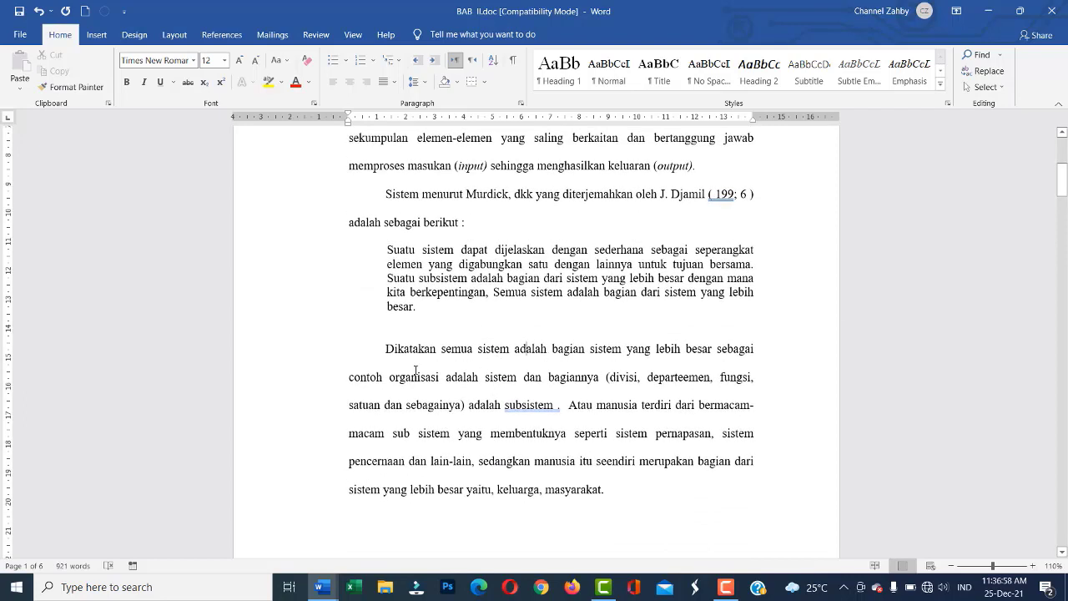
# - Left-align the whole paragraph beginning "Dikatakan semua sistem"
pyautogui.doubleClick(296, 364)
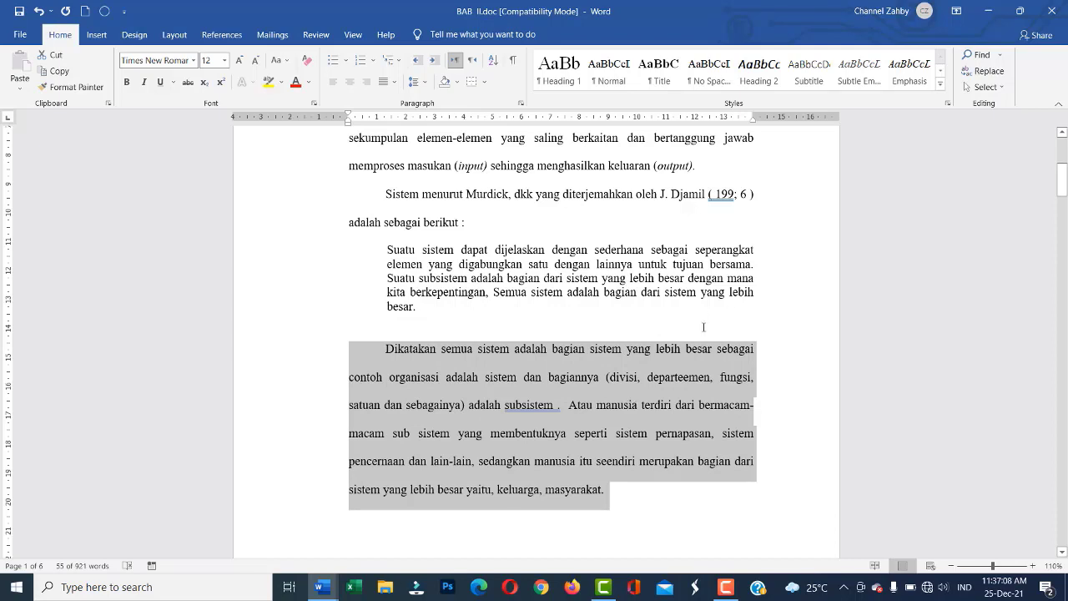
pyautogui.hotkey('ctrl', 'l')
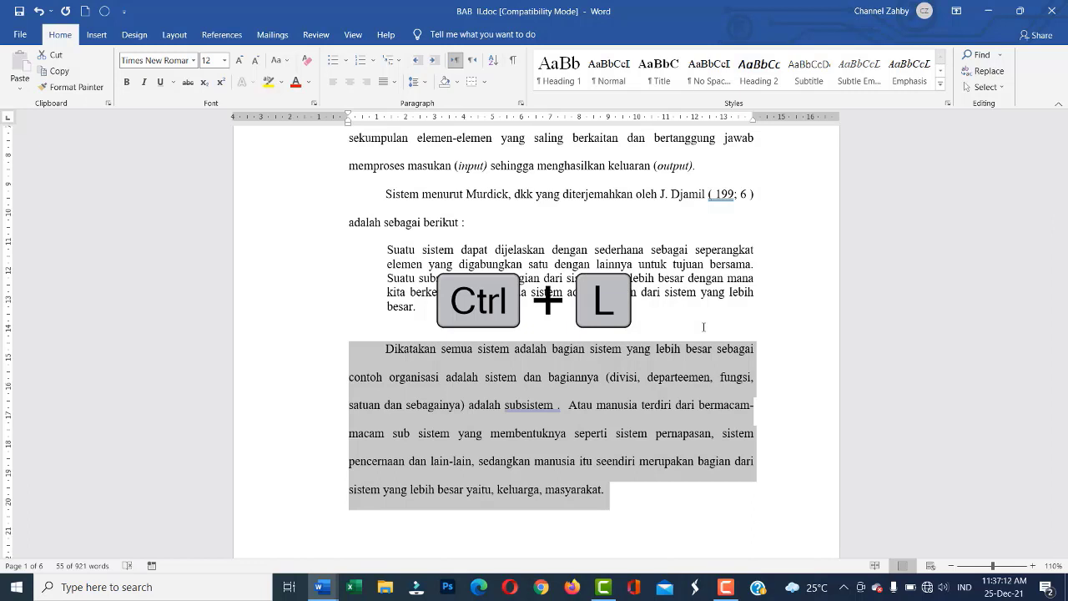
pyautogui.hotkey('ctrl', 'l')
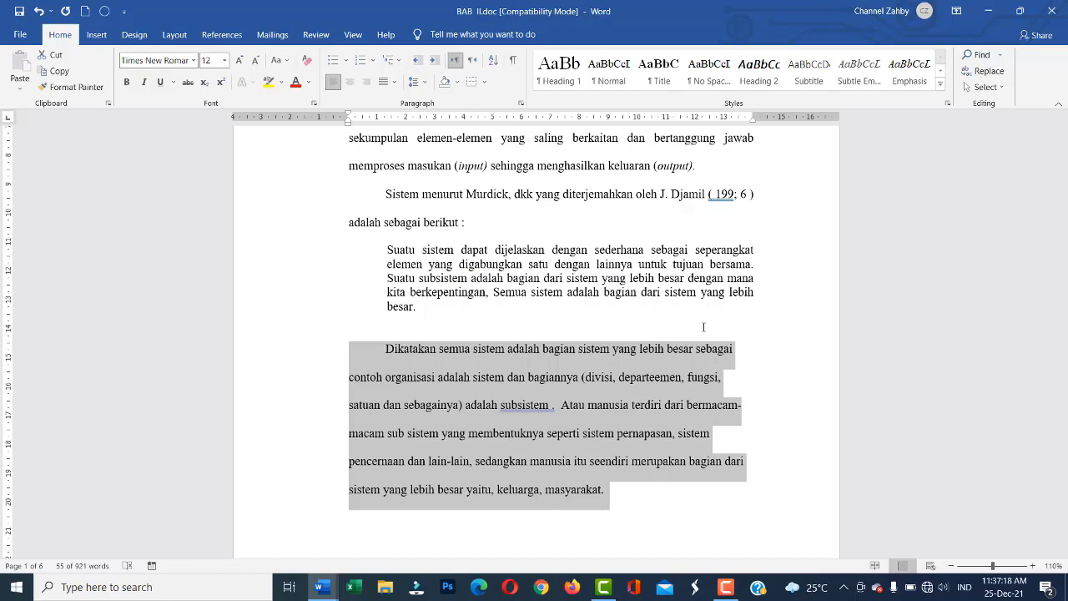
# - Centre the selected "Dikatakan semua sistem" paragraph, and follow that with right alignment
pyautogui.hotkey('ctrl', 'e')
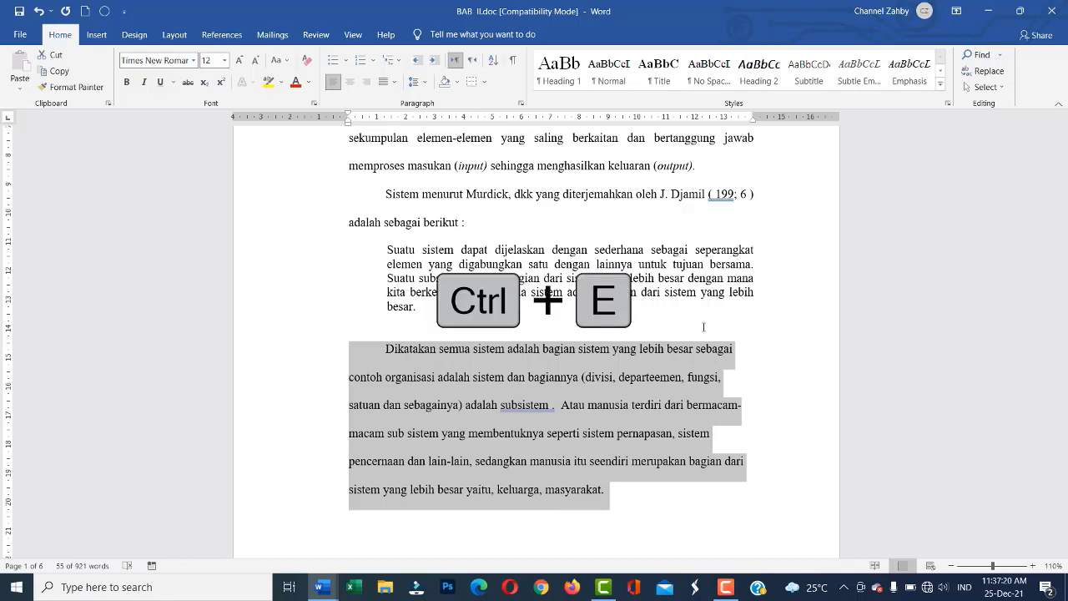
pyautogui.hotkey('ctrl', 'e')
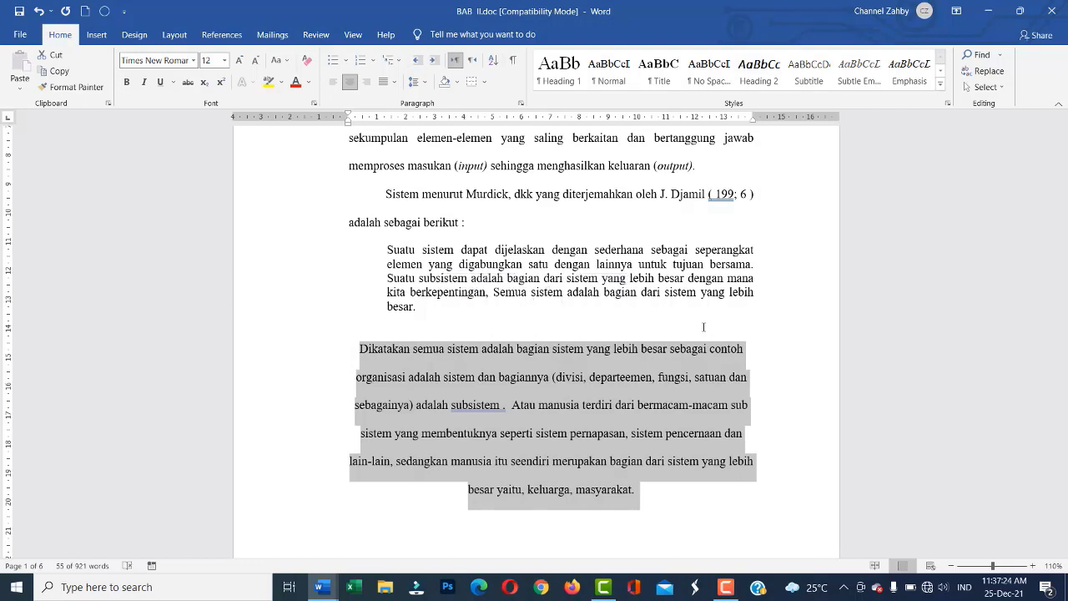
pyautogui.hotkey('ctrl', 'r')
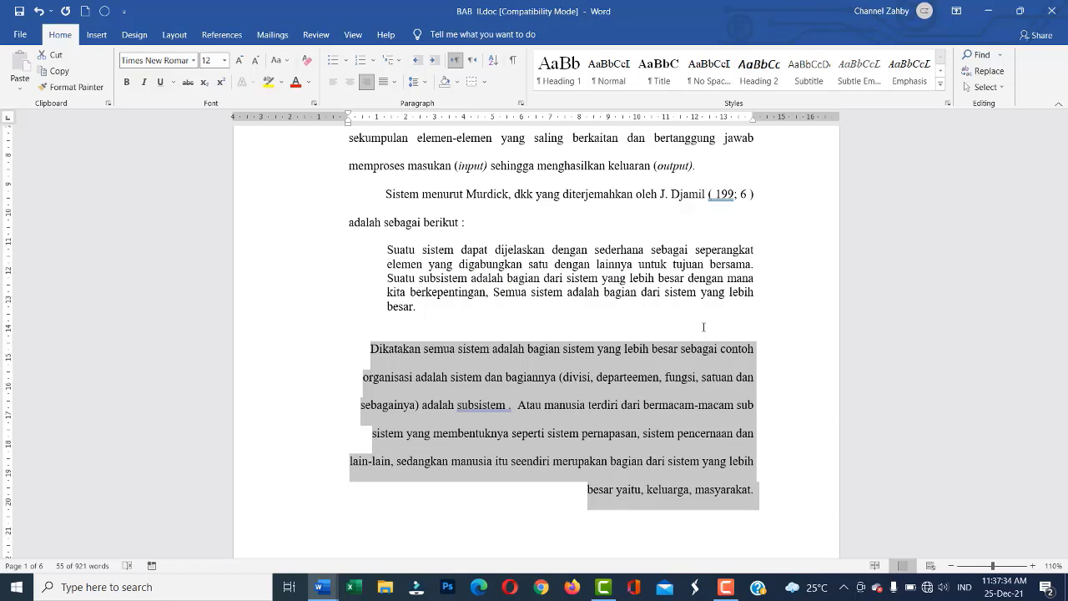
# - Justify the selected "Dikatakan semua sistem" paragraph and clear the selection
pyautogui.hotkey('ctrl', 'j')
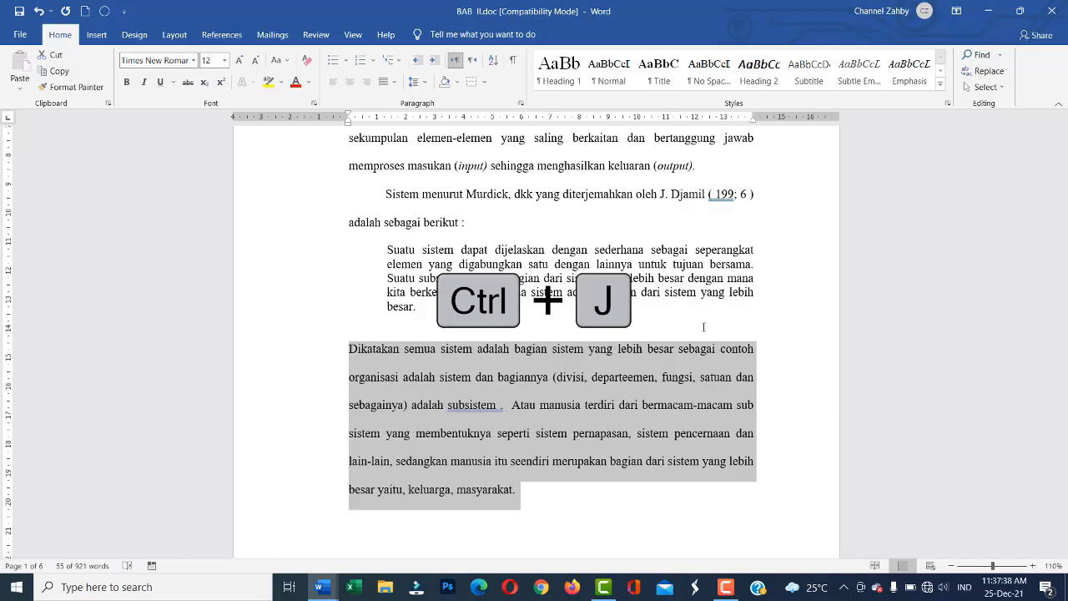
pyautogui.click(574, 351)
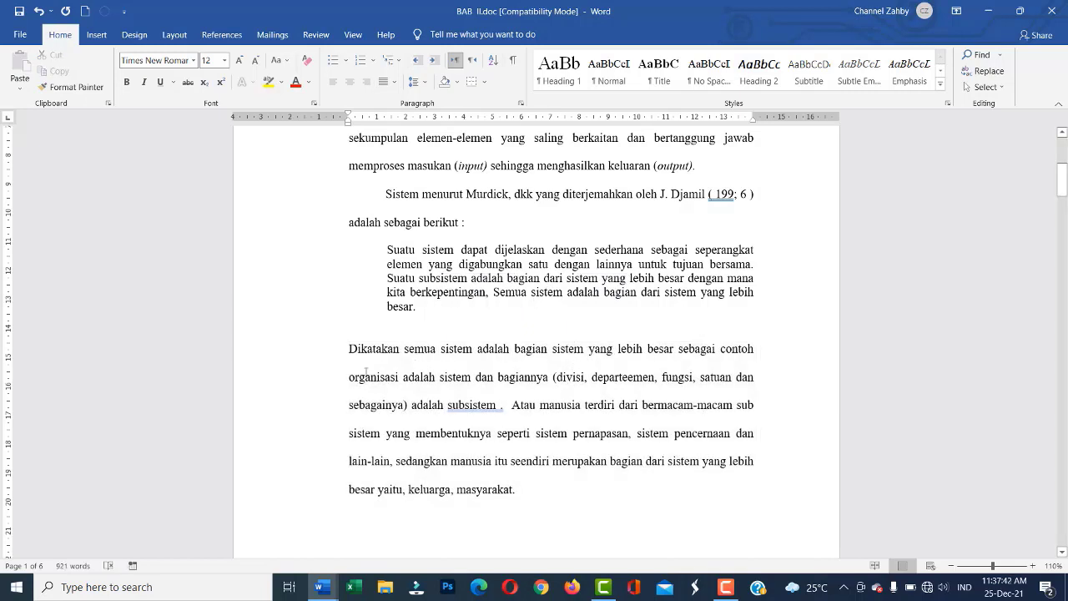
# - Examine the line spacing of the title, body paragraphs and indented quotation on the first page
pyautogui.scroll(8, 699, 445)
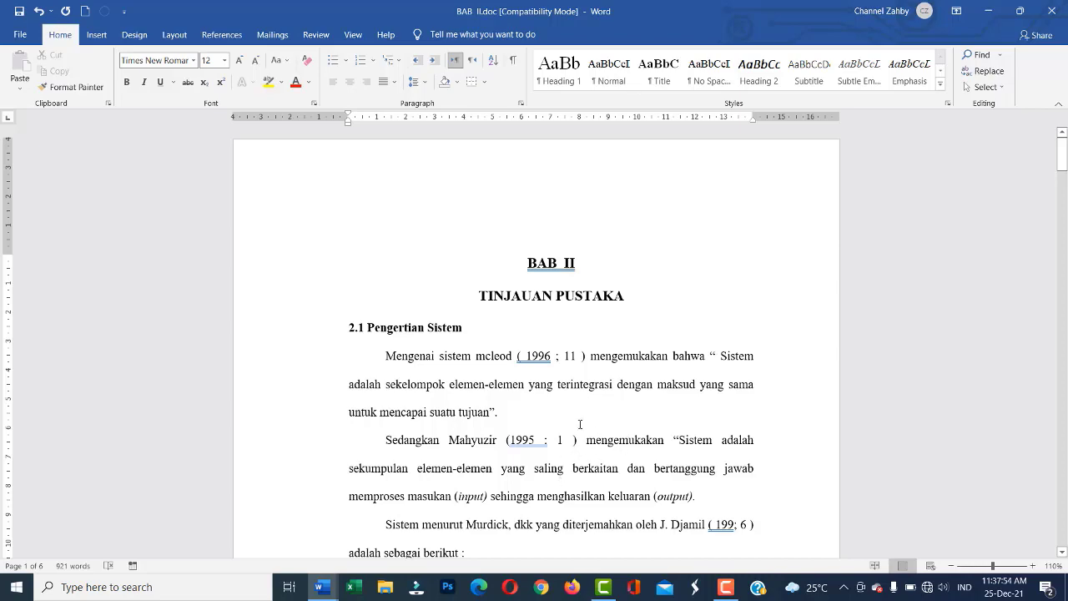
pyautogui.scroll(-1, 678, 431)
pyautogui.scroll(-2, 680, 436)
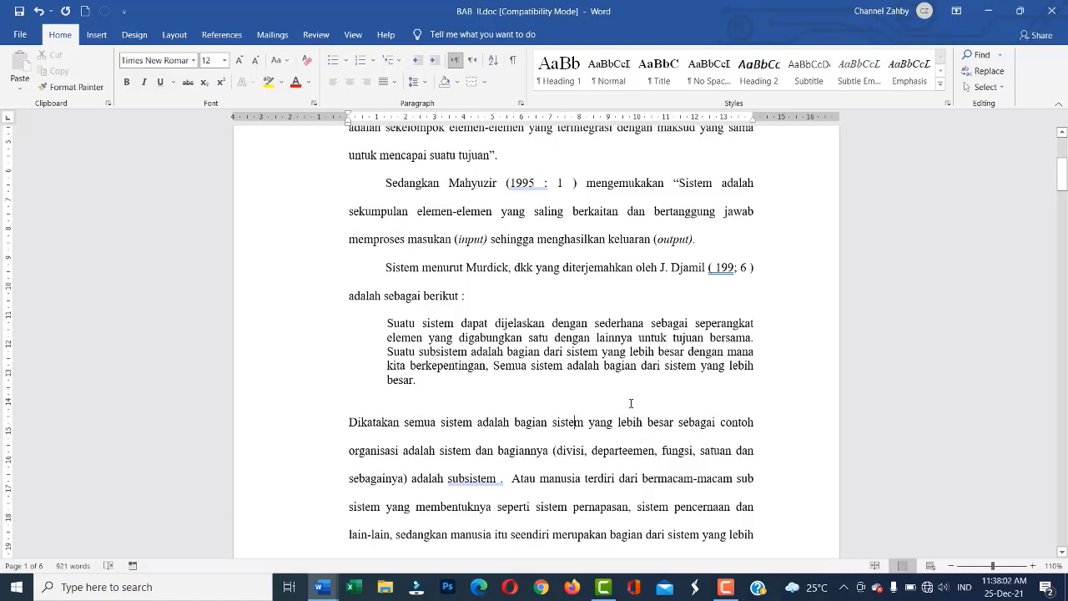
pyautogui.scroll(-1, 509, 337)
pyautogui.scroll(3, 511, 336)
pyautogui.scroll(1, 511, 334)
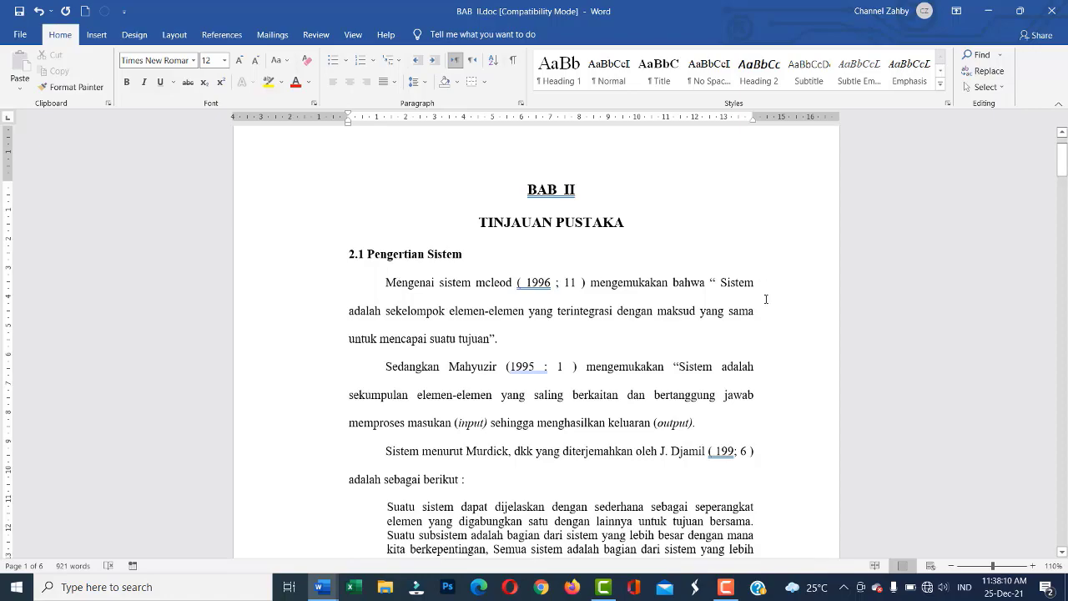
pyautogui.scroll(-3, 585, 386)
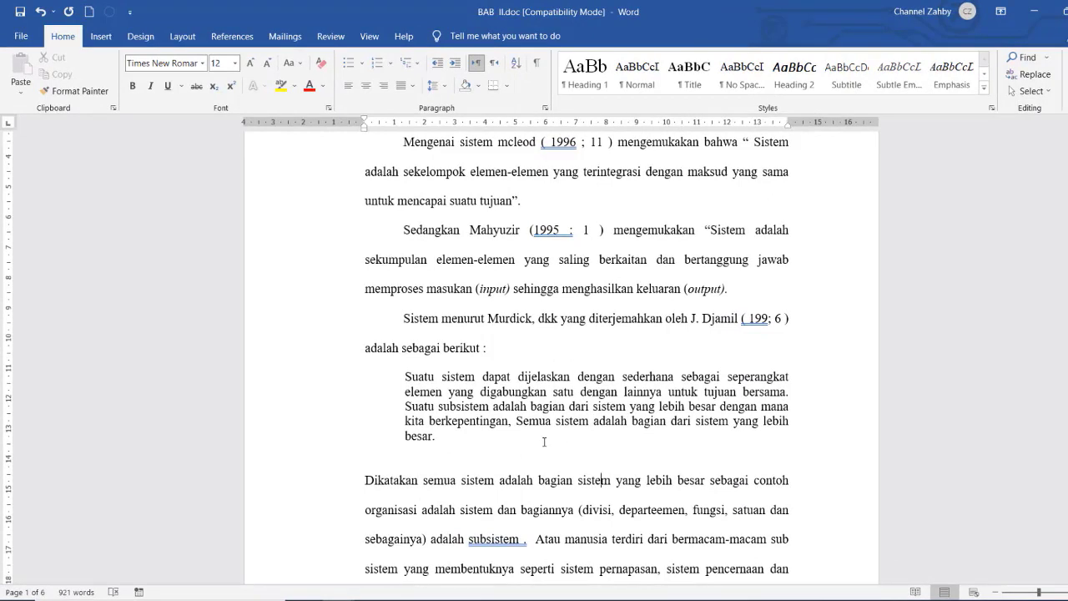
pyautogui.scroll(-2, 473, 467)
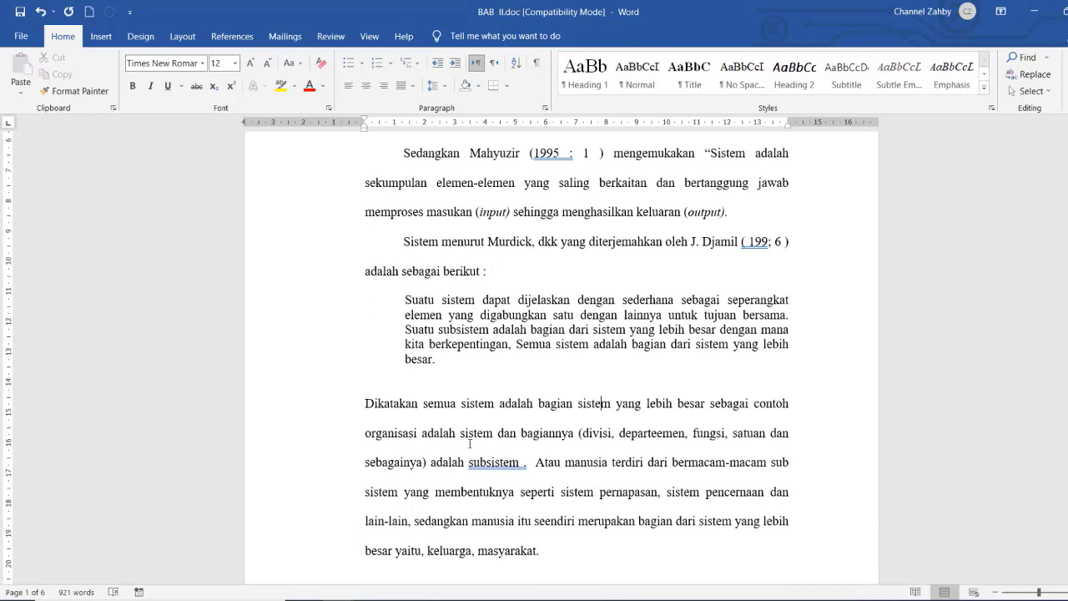
# - Try single and double line spacing on the "Dikatakan semua sistem" paragraph, ending with 1.5-line spacing
pyautogui.click(484, 404)
pyautogui.hotkey('ctrl', '1')
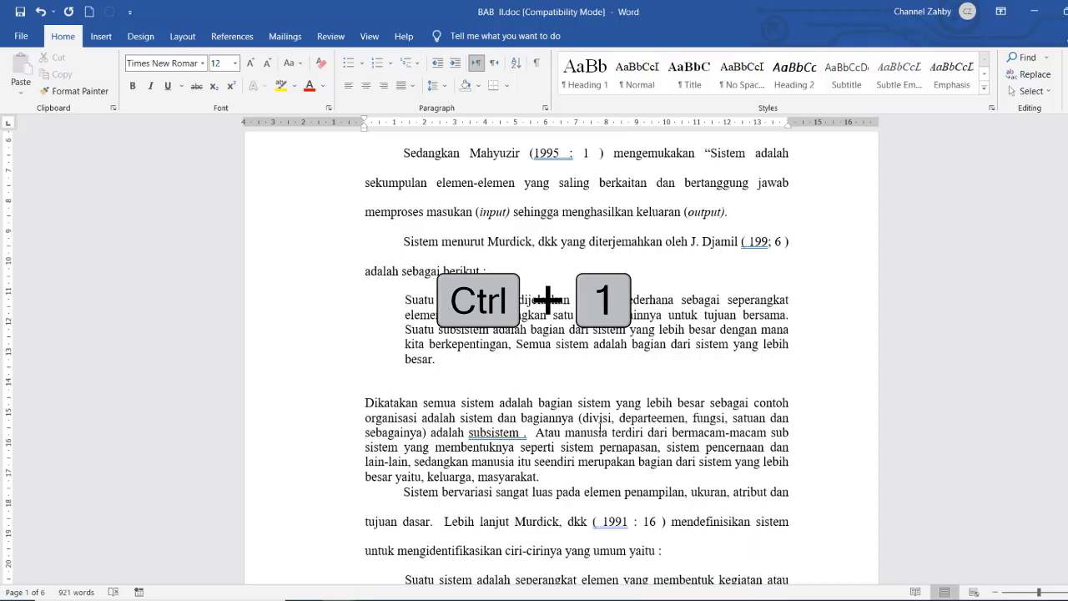
pyautogui.hotkey('ctrl', '2')
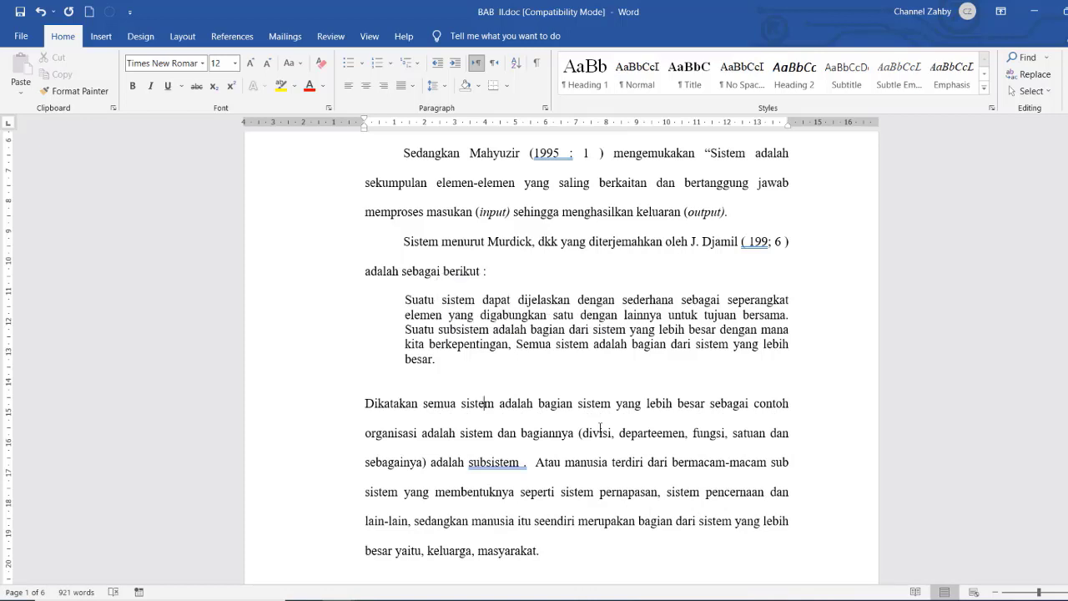
pyautogui.hotkey('ctrl', '5')
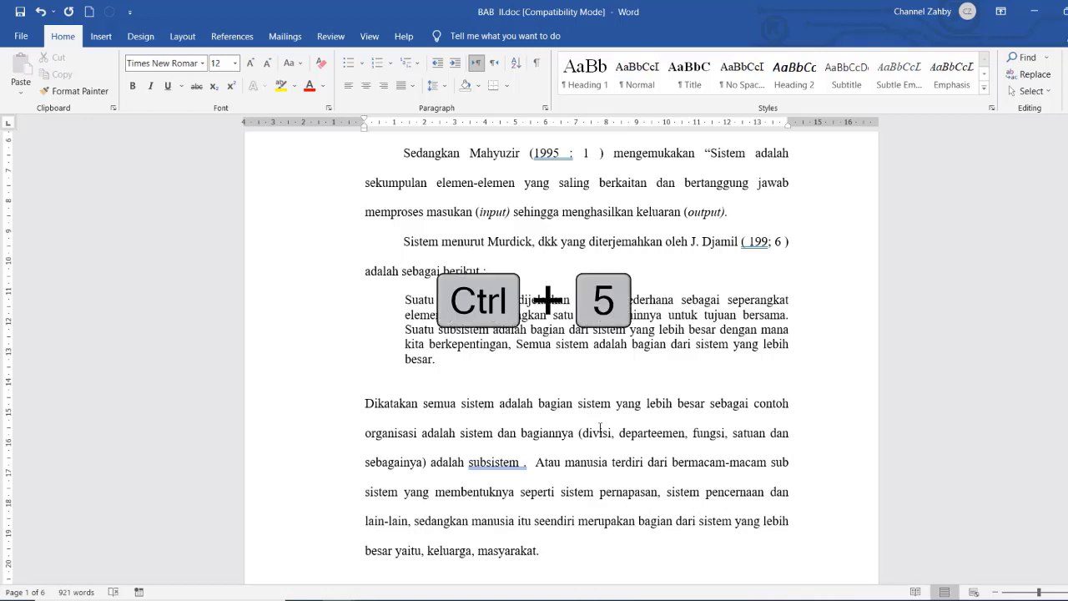
# - Set the "Dikatakan semua sistem" paragraph to 1.5-line spacing, and return it to double spacing
pyautogui.hotkey('ctrl', '5')
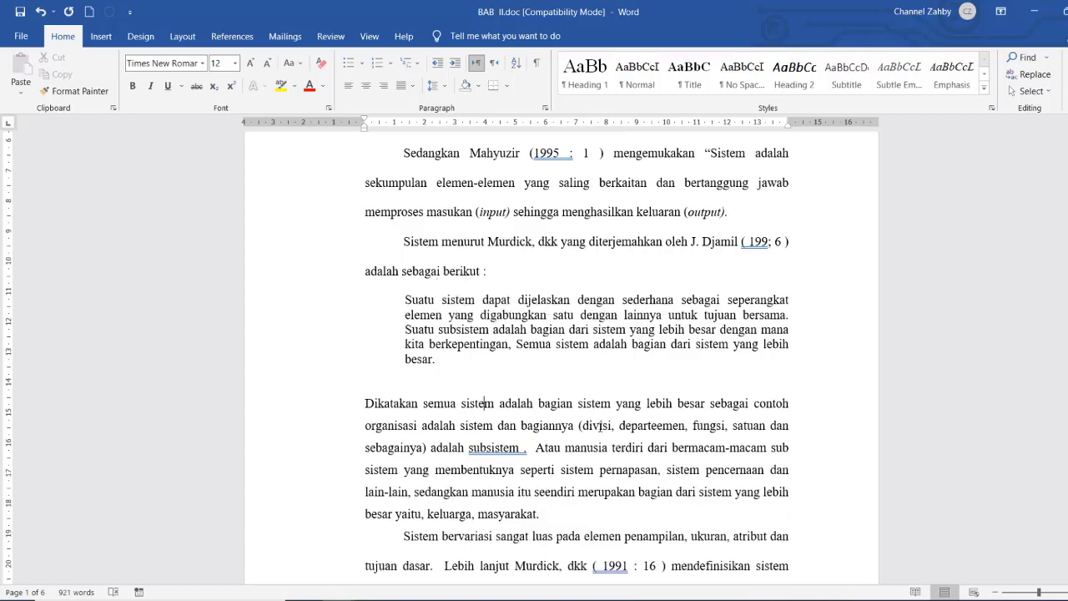
pyautogui.hotkey('ctrl', '2')
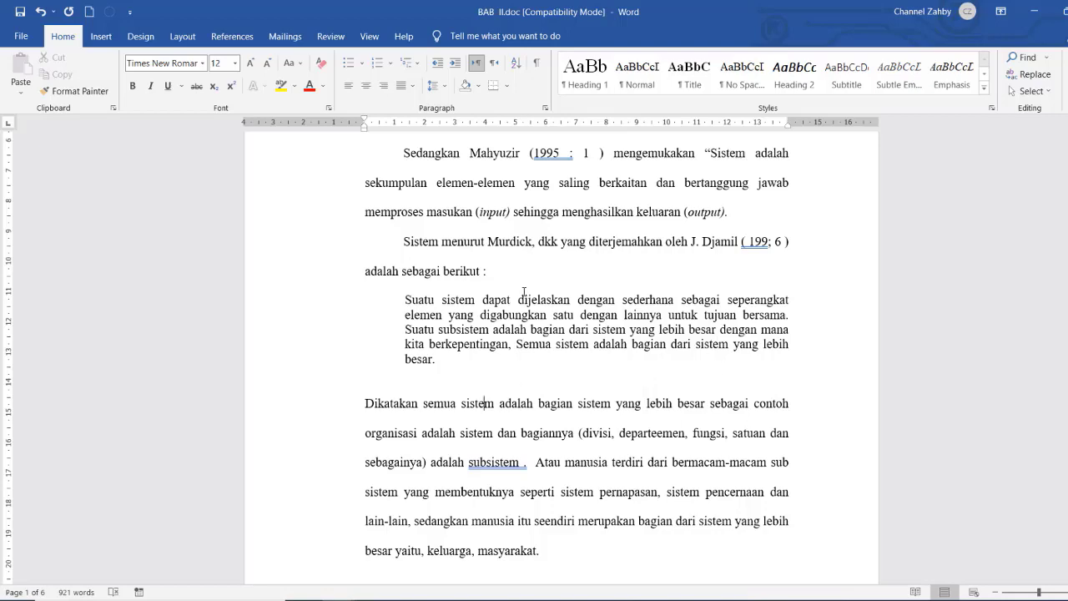
# - Remove the first-line indent from the opening "Mengenai sistem" paragraph under 2.1 Pengertian Sistem and indent its first line again
pyautogui.scroll(6, 404, 376)
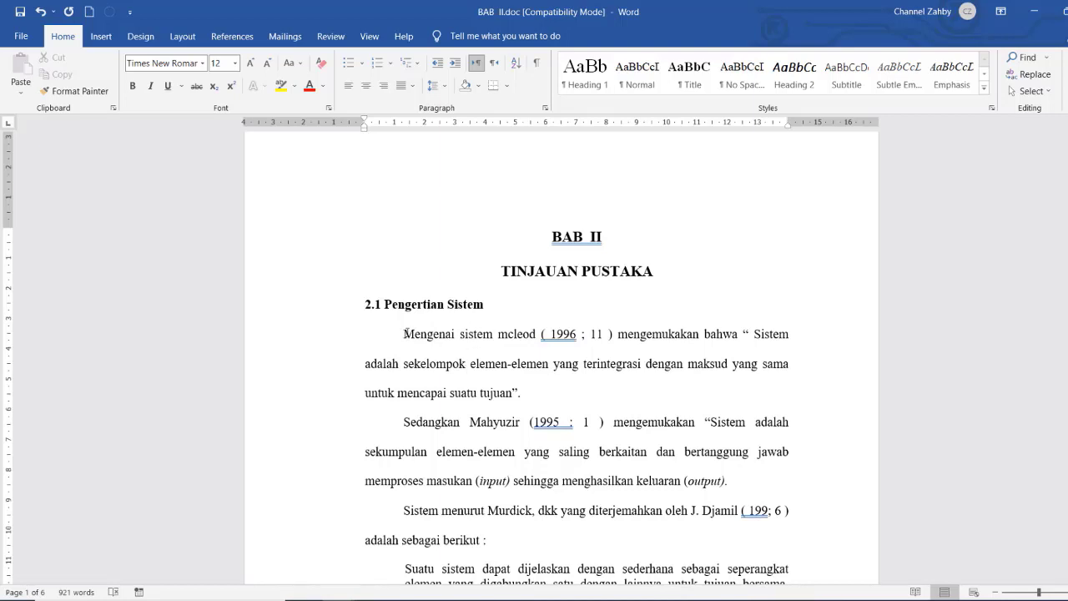
pyautogui.click(404, 334)
pyautogui.press('BackSpace')
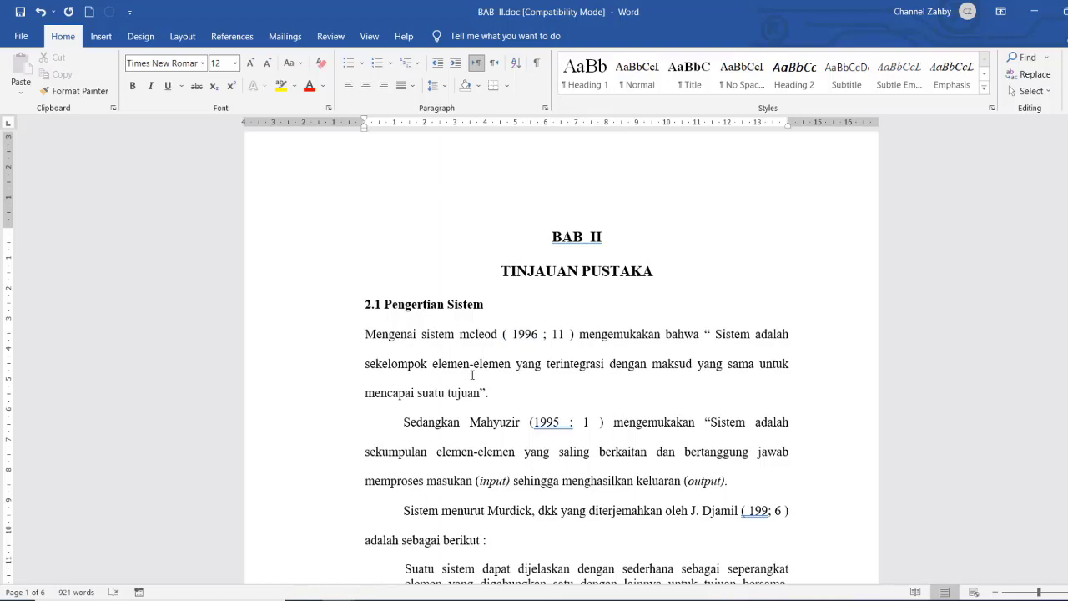
pyautogui.press('Tab')
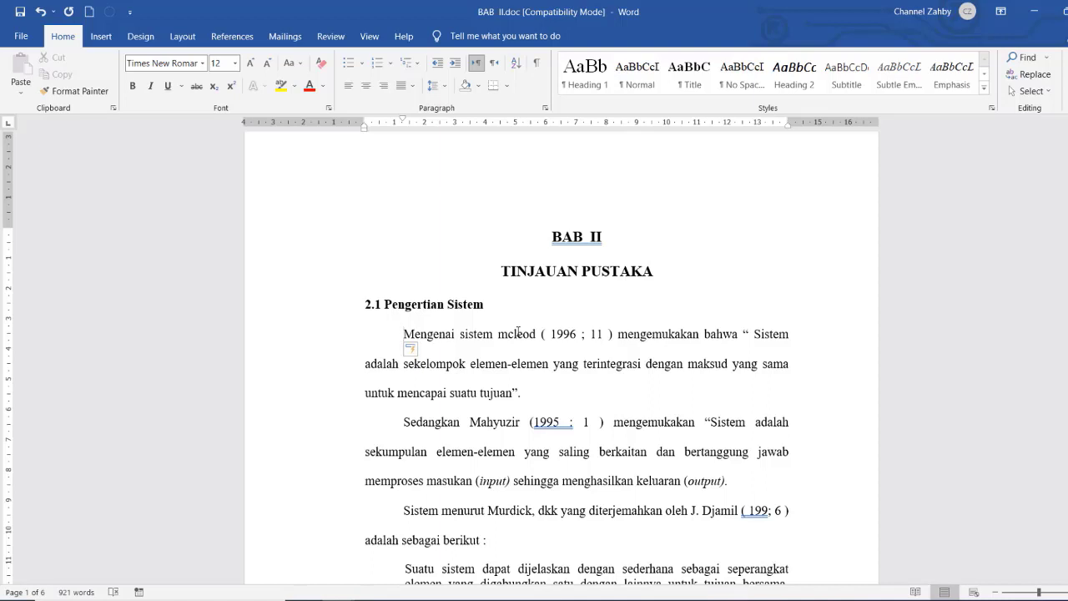
# - Apply a hanging indent to the "Mengenai sistem" paragraph and increase it stepwise to about 5 cm
pyautogui.hotkey('ctrl', 't')
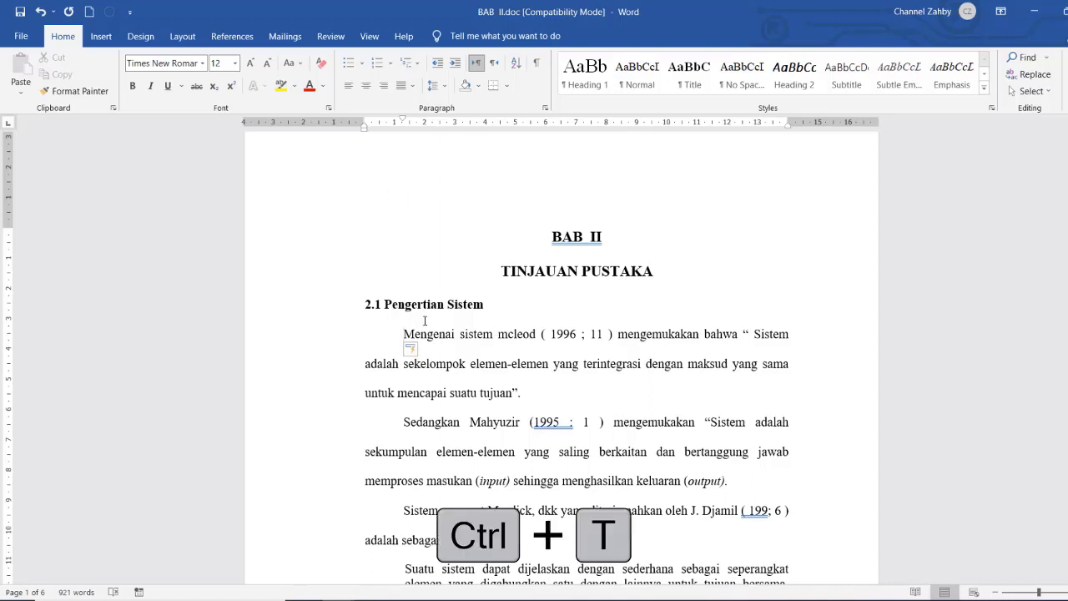
pyautogui.hotkey('ctrl', 't')
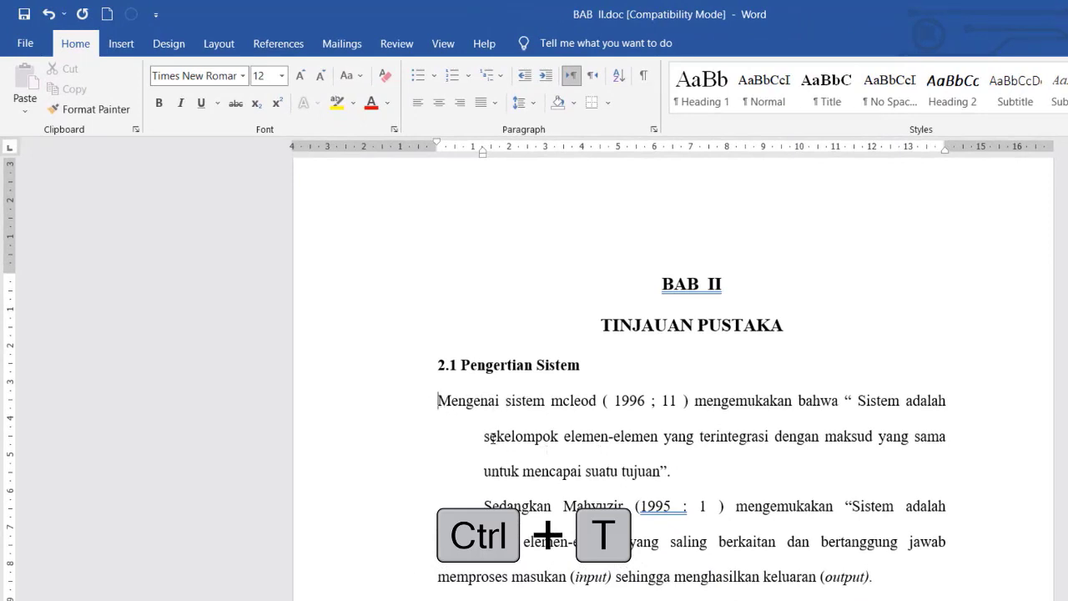
pyautogui.hotkey('ctrl', 't')
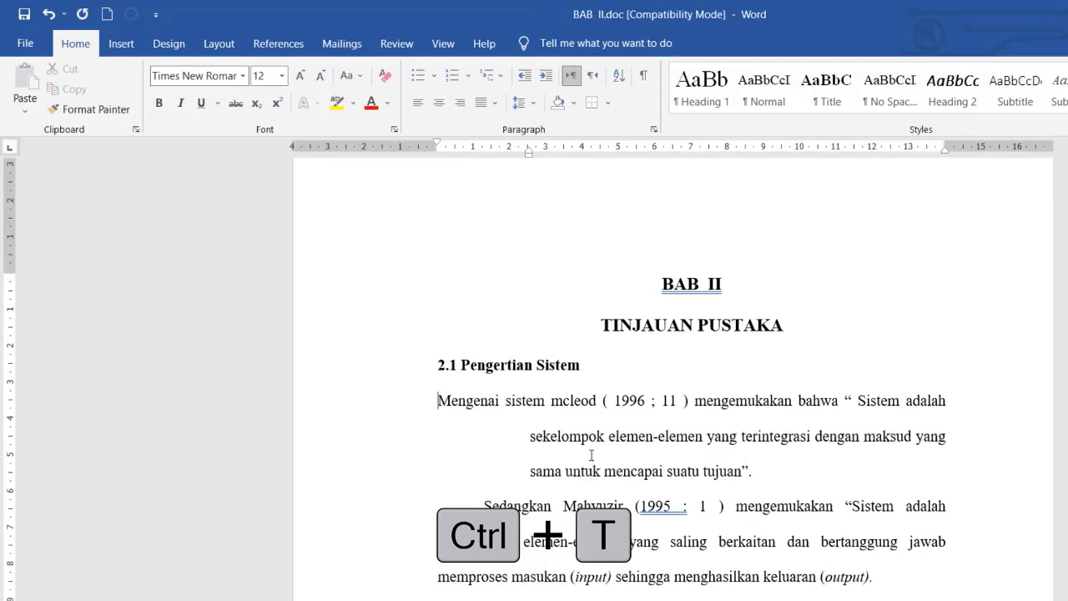
pyautogui.hotkey('ctrl', 't')
pyautogui.hotkey('ctrl', 't')
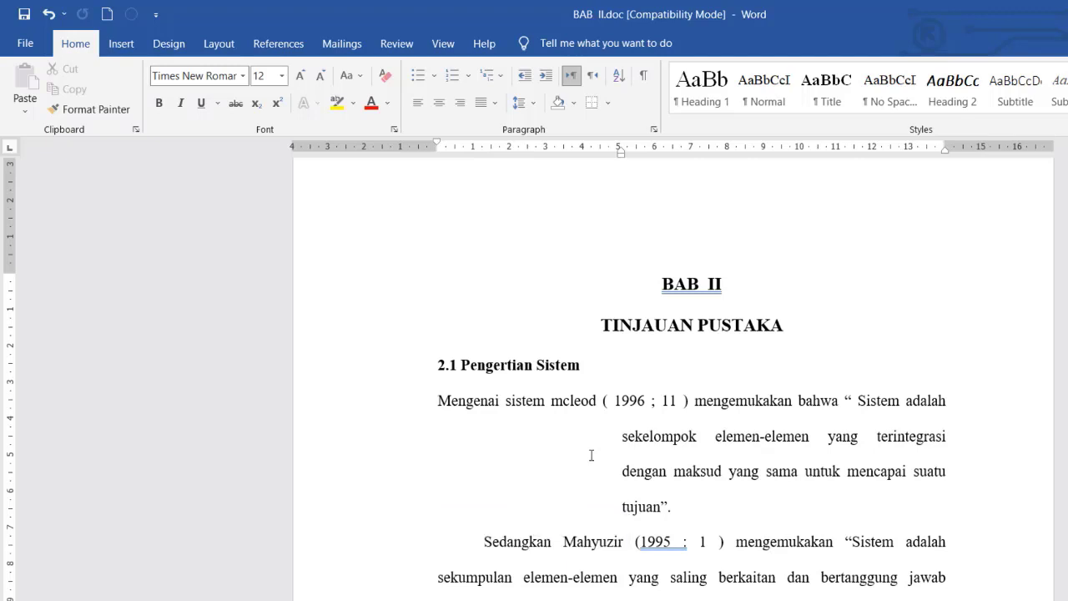
# - Reduce the hanging indent of the "Mengenai sistem" paragraph level by level and restore its first-line indent
pyautogui.hotkey('ctrl', 'shift', 't')
pyautogui.hotkey('ctrl', 'shift', 't')
pyautogui.hotkey('ctrl', 'shift', 't')
pyautogui.hotkey('ctrl', 'shift', 't')
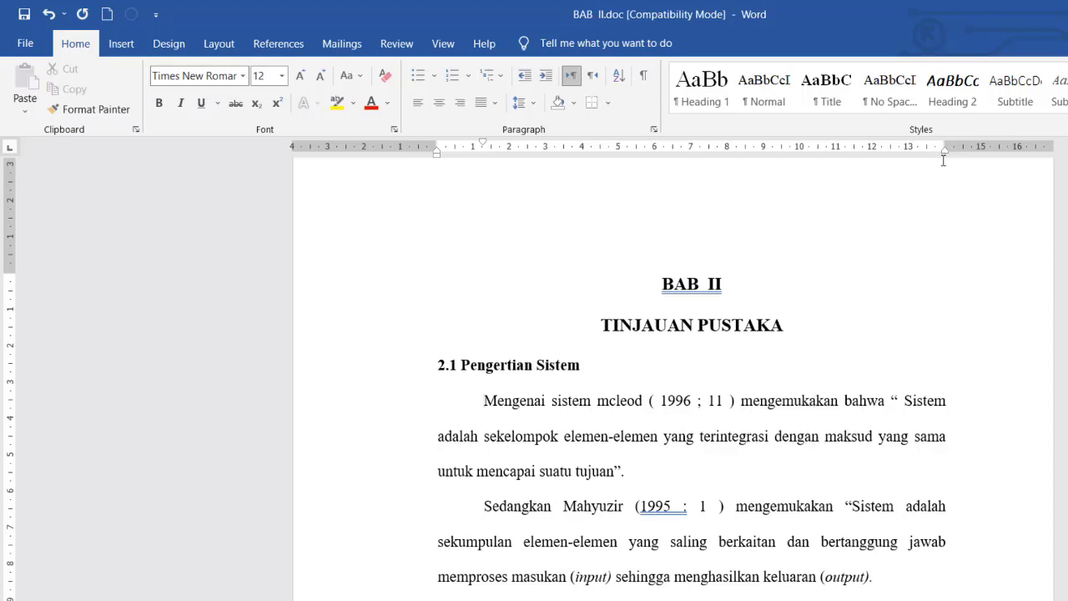
# - Indent the "Mengenai sistem" paragraph to about 12 cm on its right edge, 0.5 cm on its left edge and 2.25 cm on the first line
pyautogui.moveTo(947, 153)
pyautogui.mouseDown()
pyautogui.moveTo(840, 172)
pyautogui.moveTo(935, 172)
pyautogui.moveTo(876, 177)
pyautogui.mouseUp()
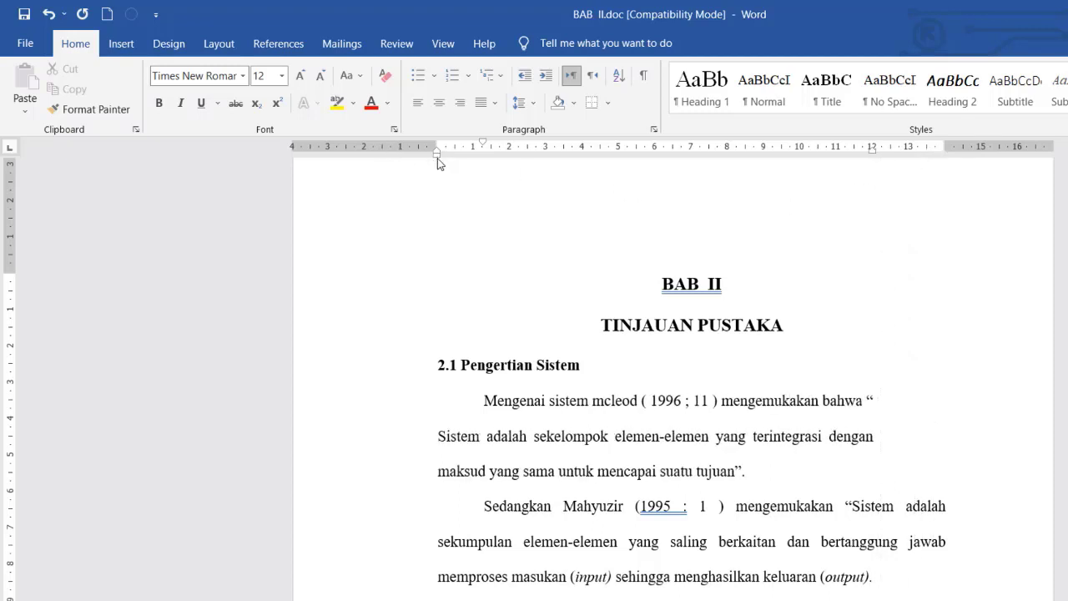
pyautogui.moveTo(437, 158)
pyautogui.mouseDown()
pyautogui.moveTo(548, 179)
pyautogui.moveTo(458, 189)
pyautogui.mouseUp()
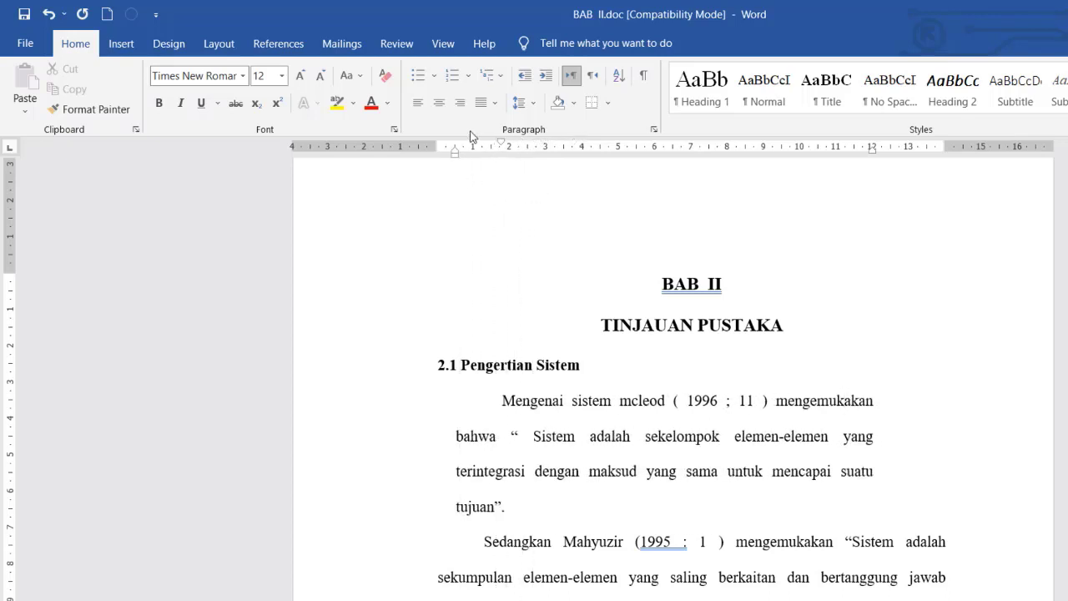
pyautogui.moveTo(500, 144)
pyautogui.mouseDown()
pyautogui.moveTo(491, 147)
pyautogui.moveTo(634, 152)
pyautogui.moveTo(503, 166)
pyautogui.moveTo(518, 163)
pyautogui.mouseUp()
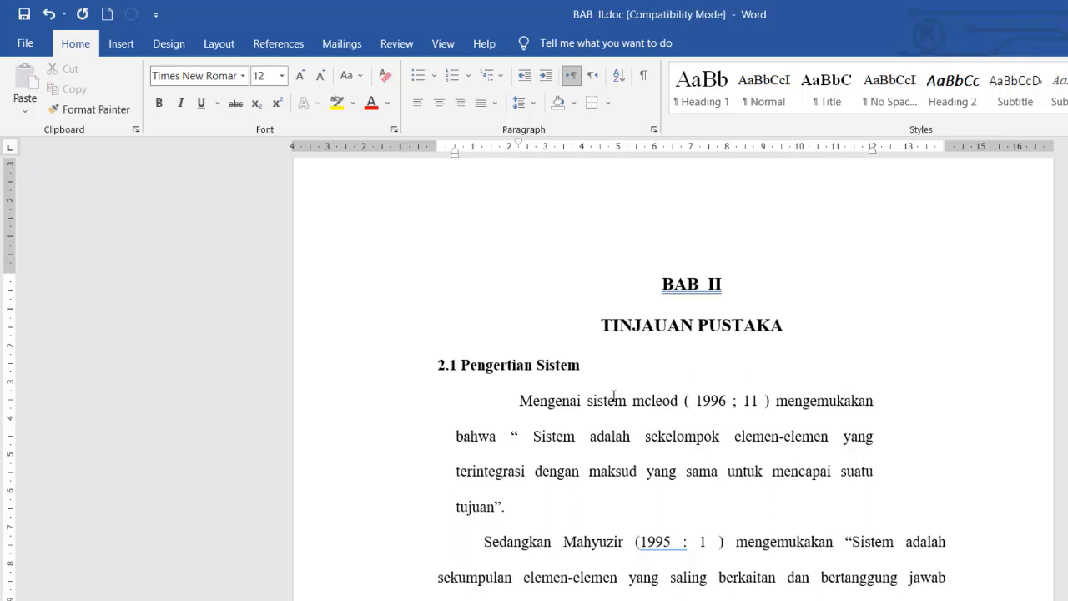
# - Check the font, size and style of the BAB II and TINJAUAN PUSTAKA headings
pyautogui.click(620, 326)
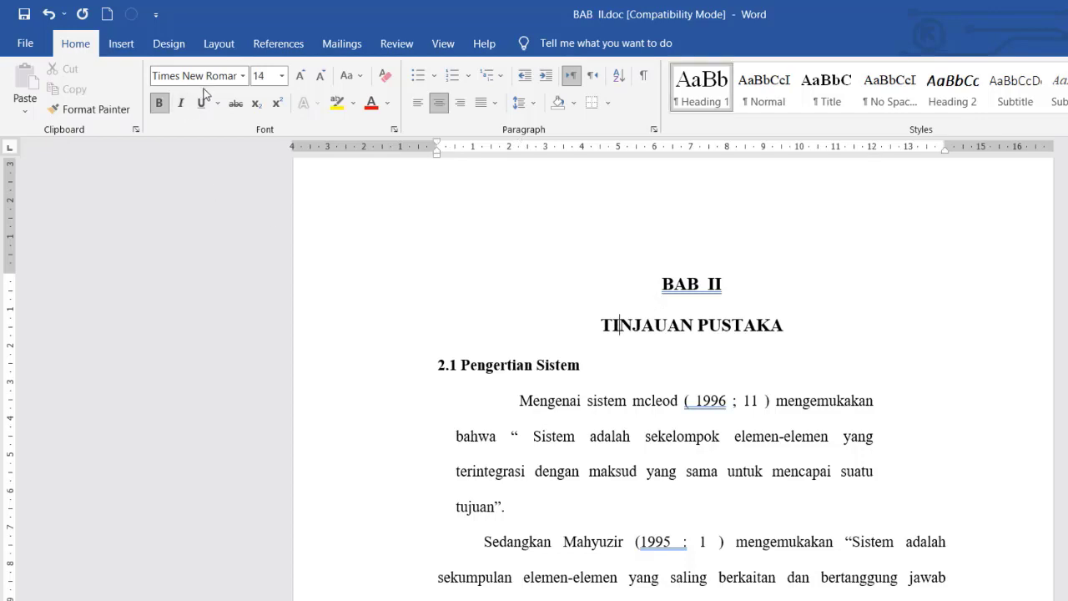
pyautogui.click(674, 289)
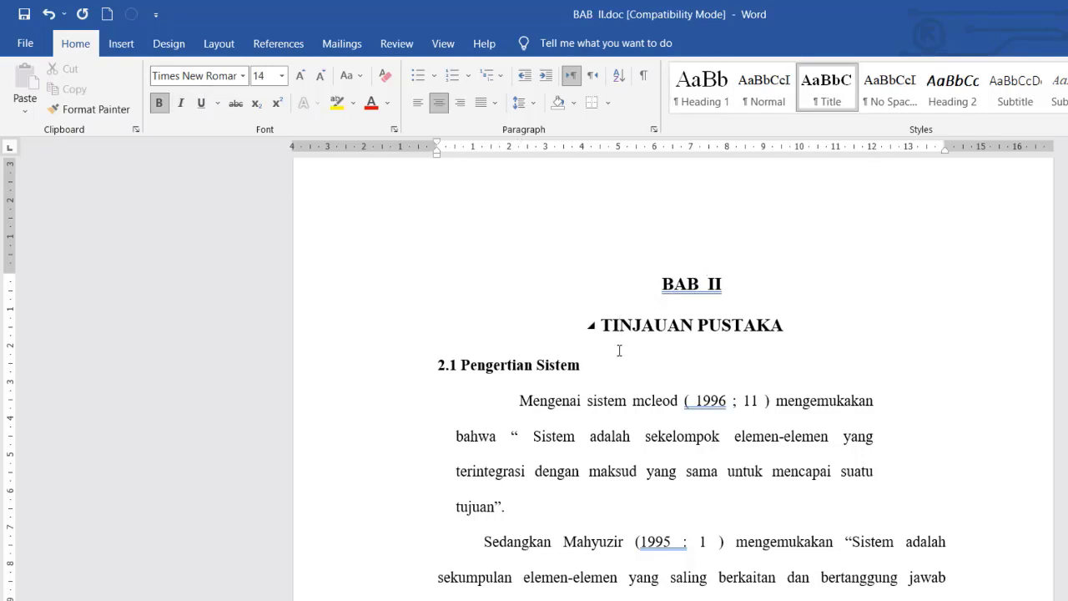
pyautogui.click(632, 327)
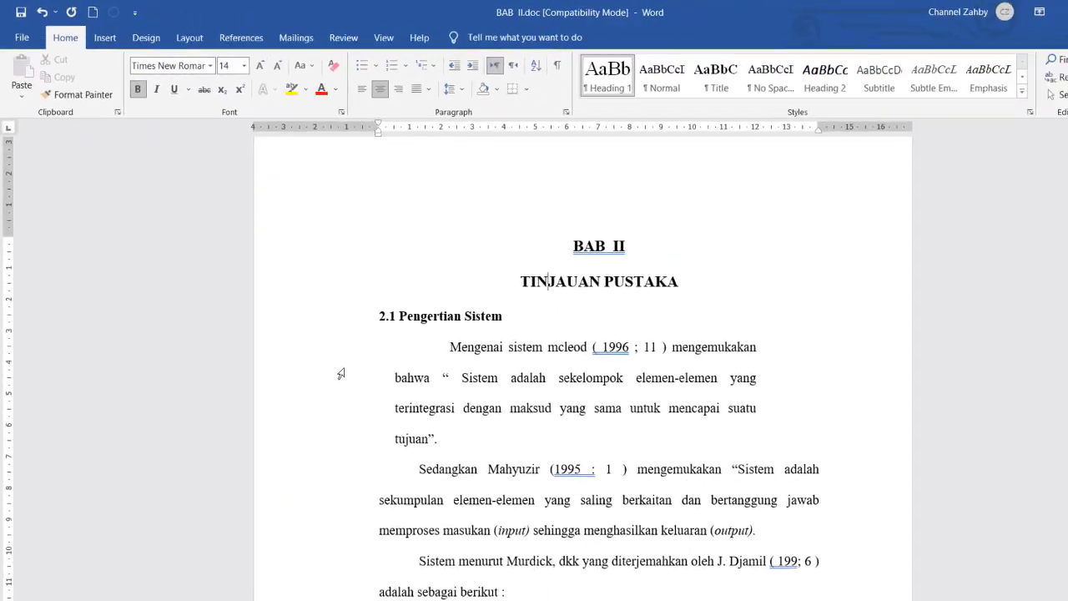
# - Select the entire document and set its font to Calibri
pyautogui.hotkey('ctrl', 'a')
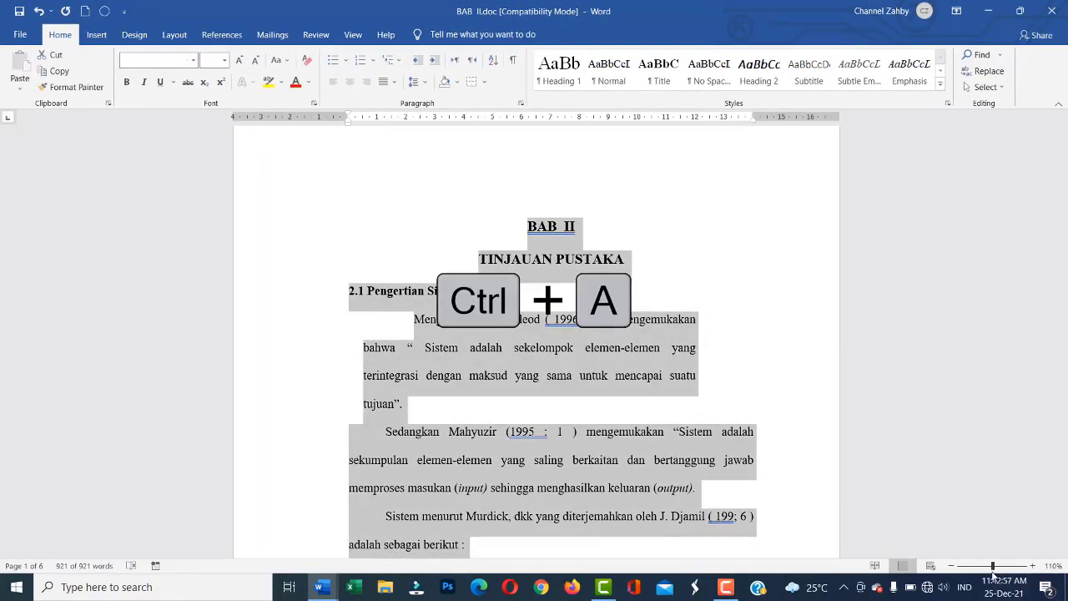
pyautogui.moveTo(994, 570); pyautogui.dragTo(972, 570)
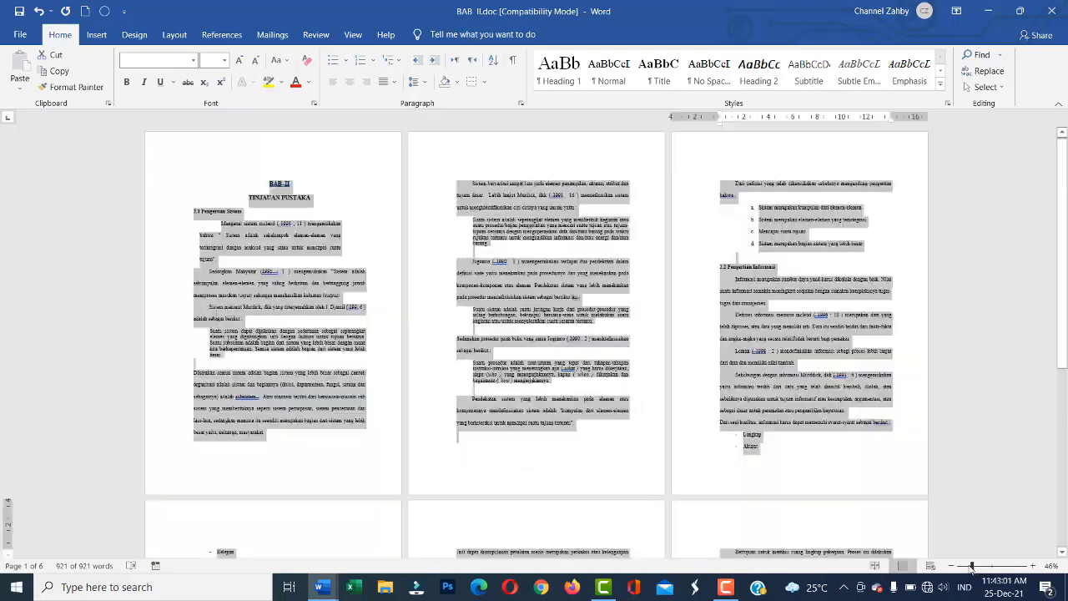
pyautogui.click(1033, 567)
pyautogui.click(1032, 567)
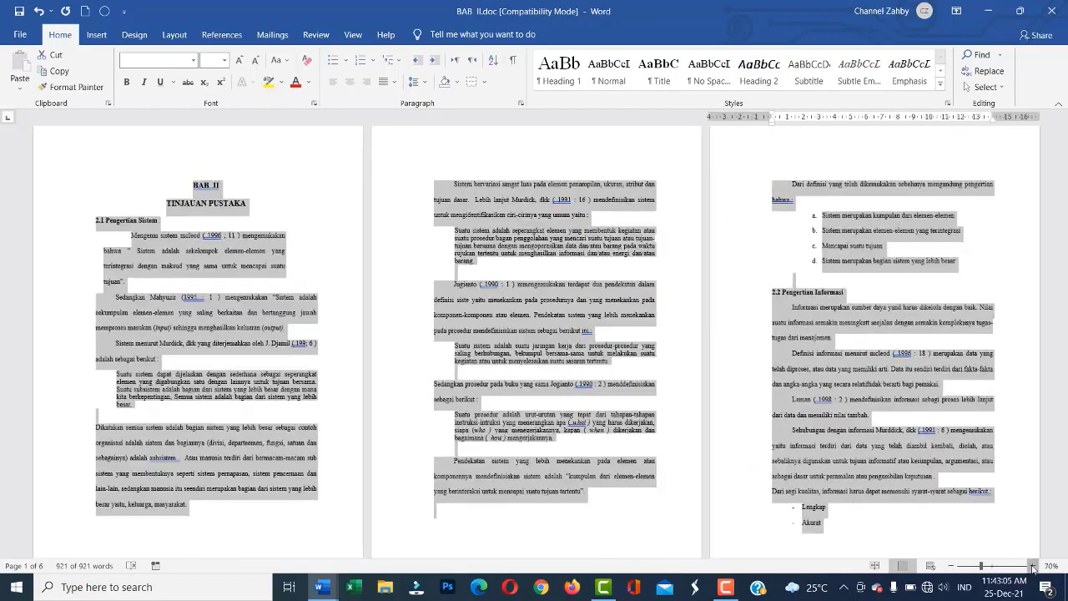
pyautogui.click(1032, 568)
pyautogui.click(1032, 567)
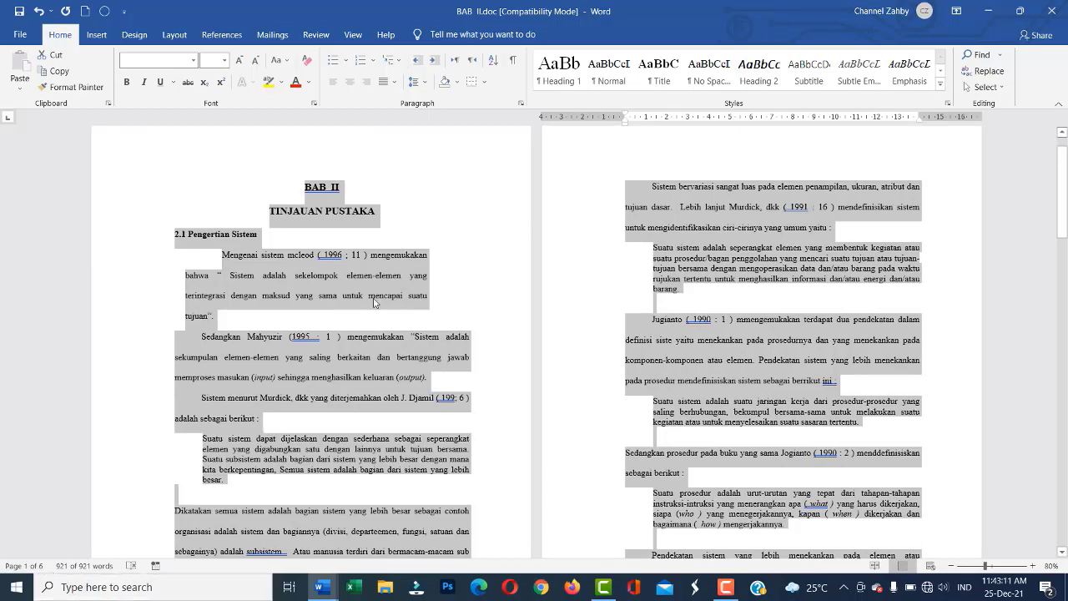
pyautogui.click(147, 65)
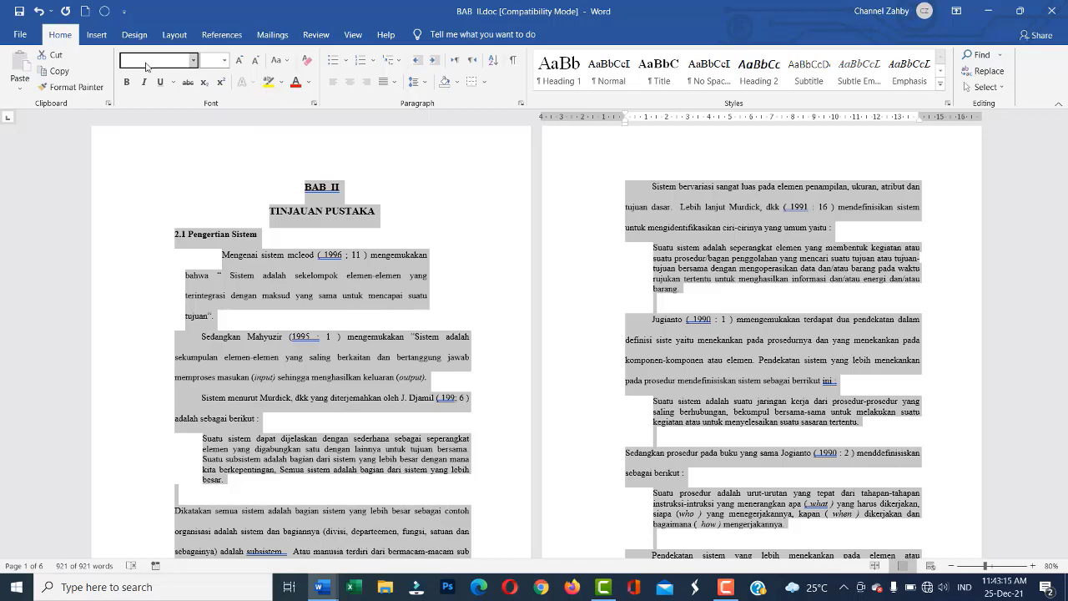
pyautogui.click(193, 60)
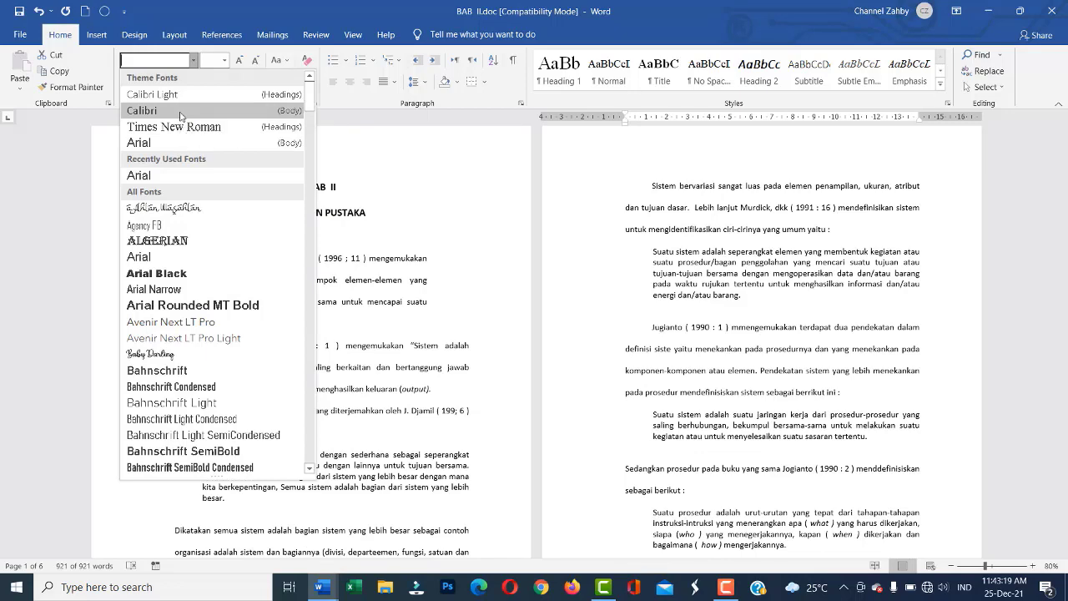
pyautogui.click(180, 115)
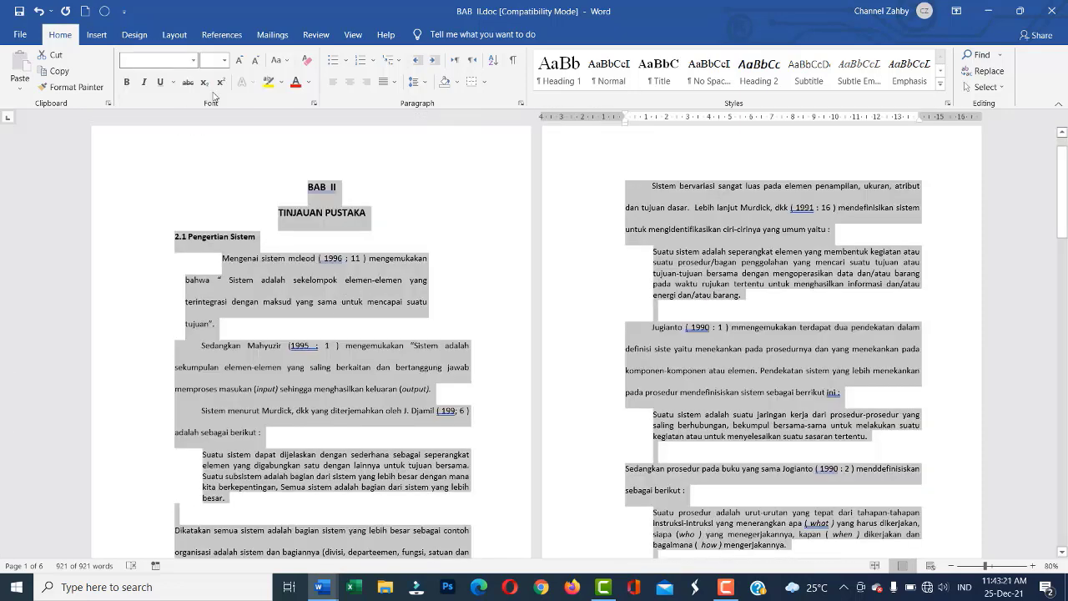
# - Change the font of the whole selected document to Arial and clear the selection
pyautogui.click(193, 60)
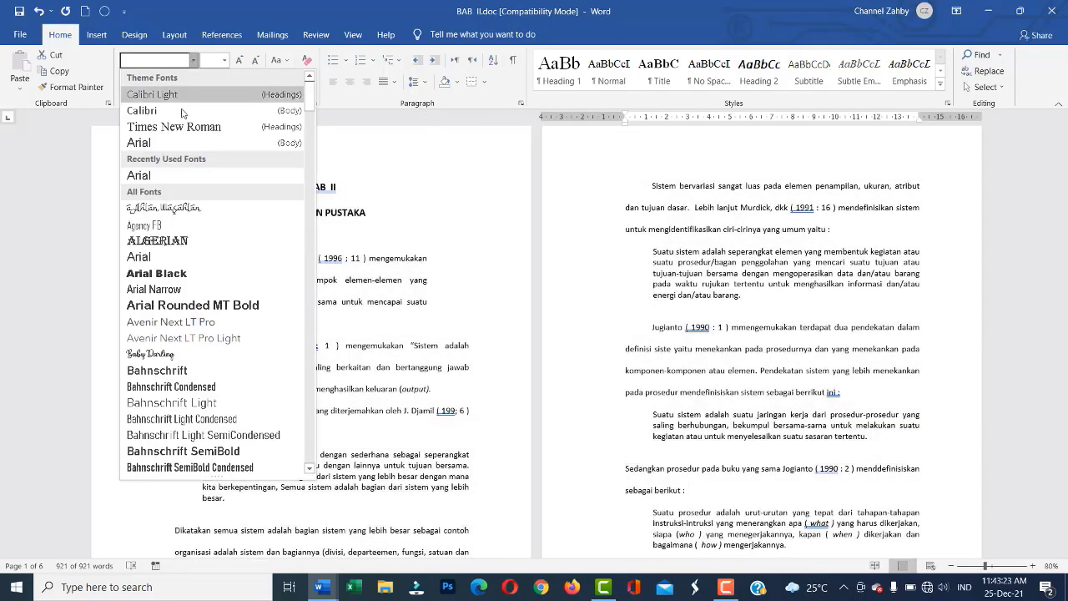
pyautogui.click(173, 146)
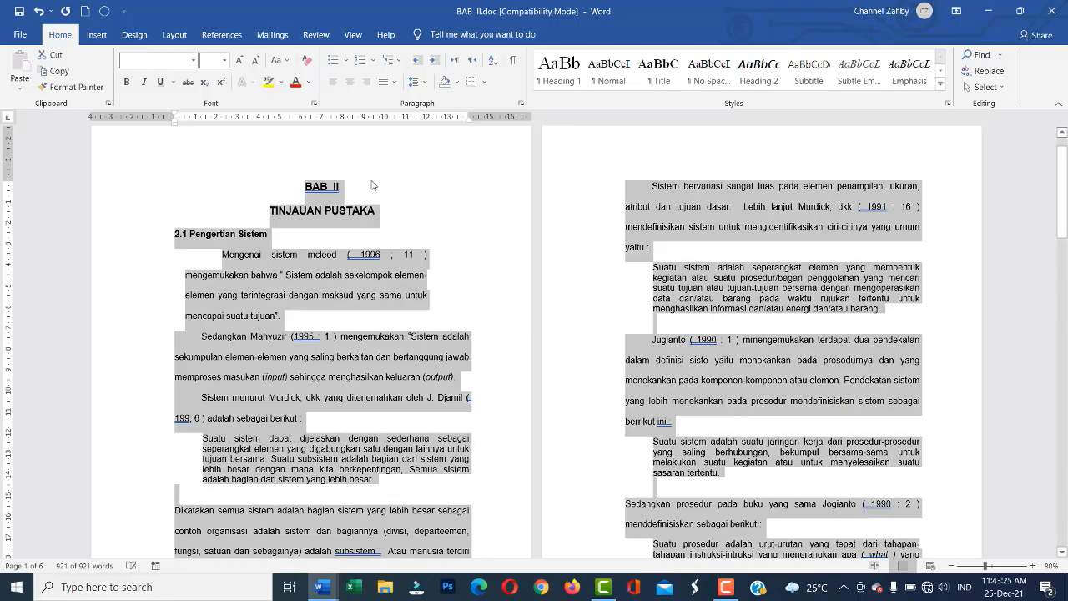
pyautogui.click(307, 212)
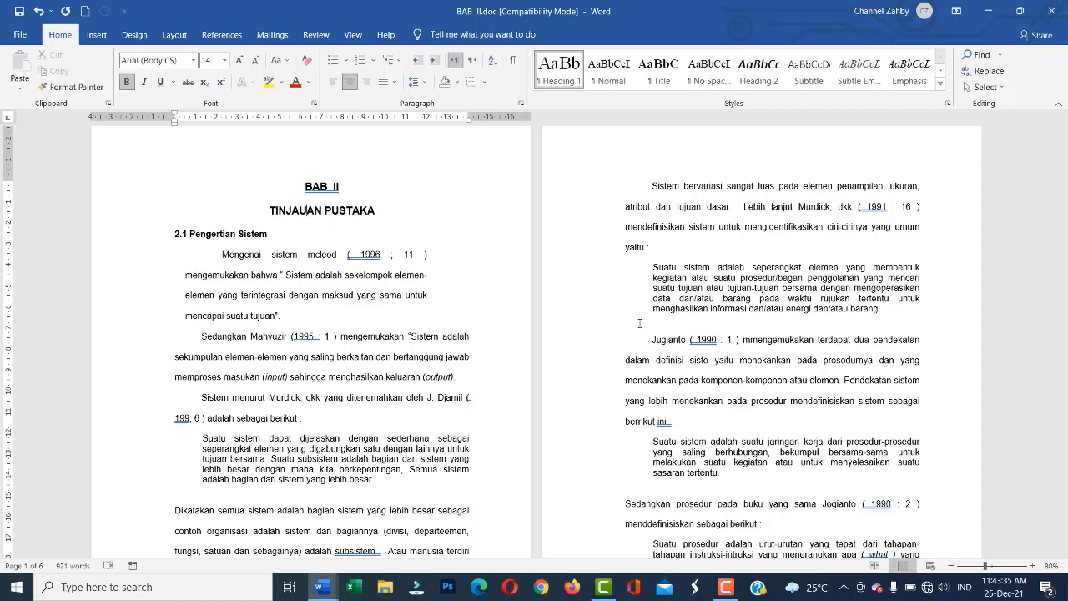
# - Underline and italicize the BAB II and TINJAUAN PUSTAKA headings, and remove their bold formatting
pyautogui.click(688, 340)
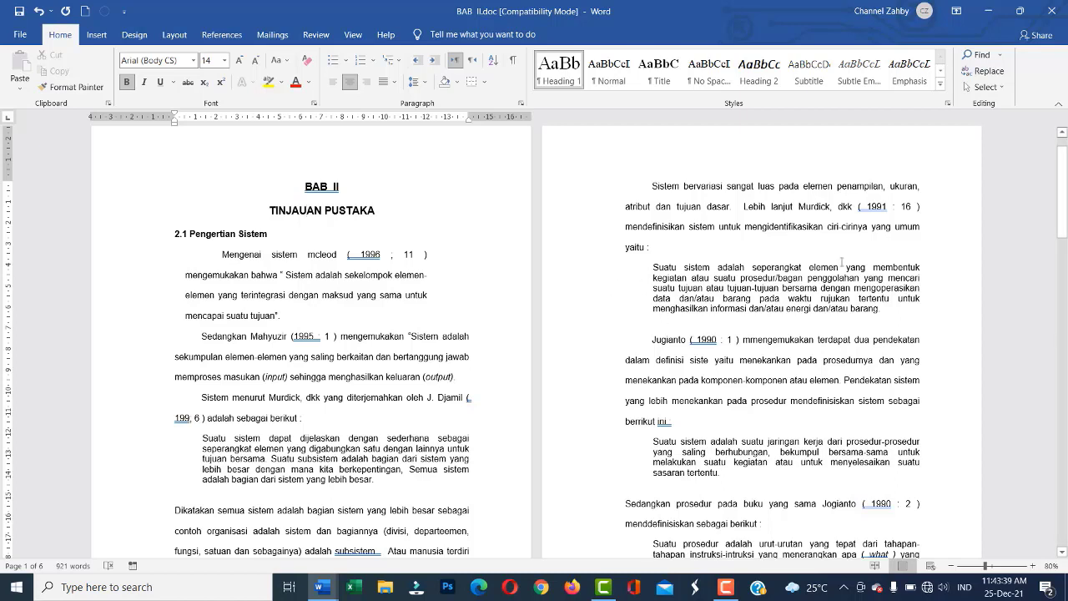
pyautogui.click(1032, 567)
pyautogui.click(1033, 567)
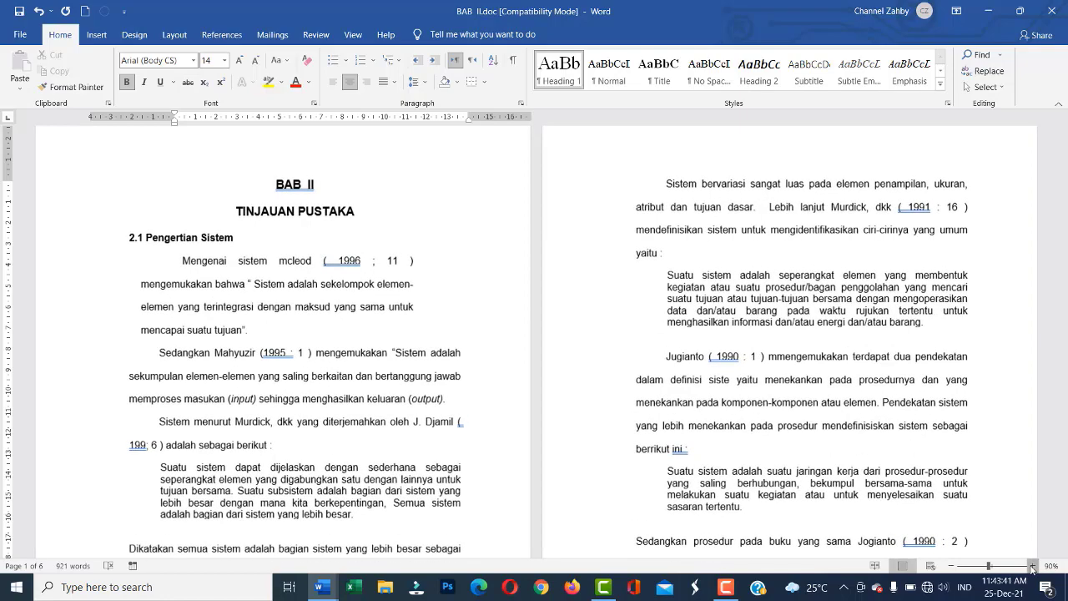
pyautogui.click(1033, 567)
pyautogui.click(1033, 567)
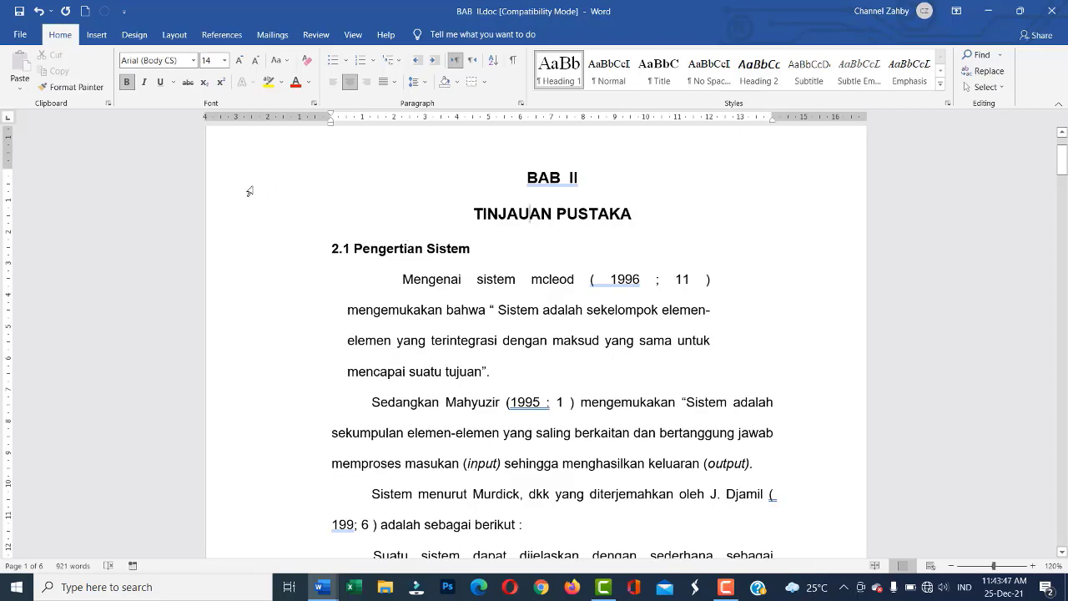
pyautogui.scroll(-5, 359, 411)
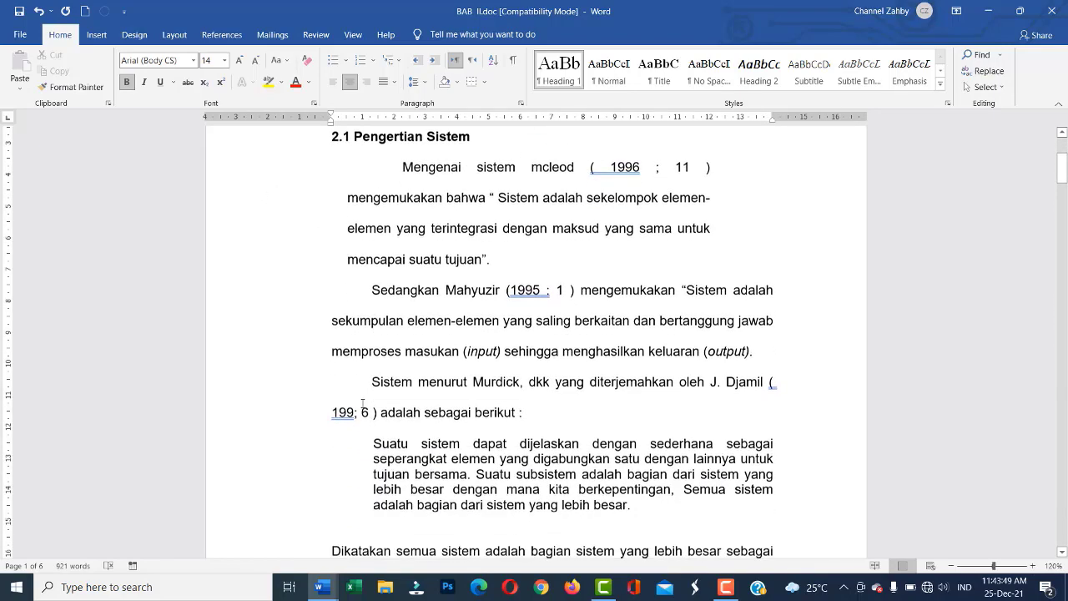
pyautogui.scroll(7, 254, 358)
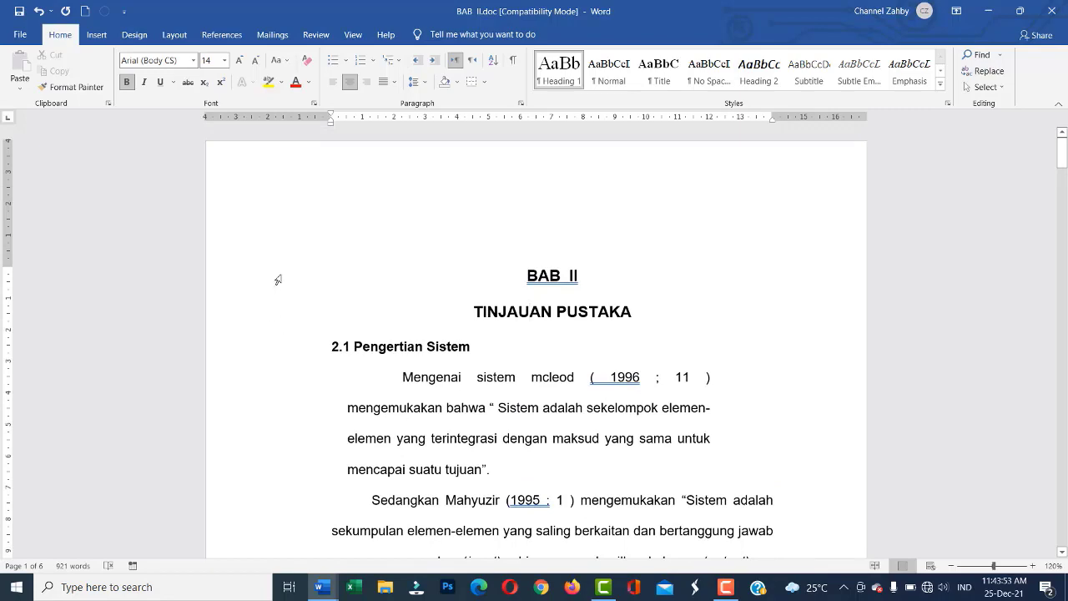
pyautogui.moveTo(277, 289); pyautogui.dragTo(277, 324)
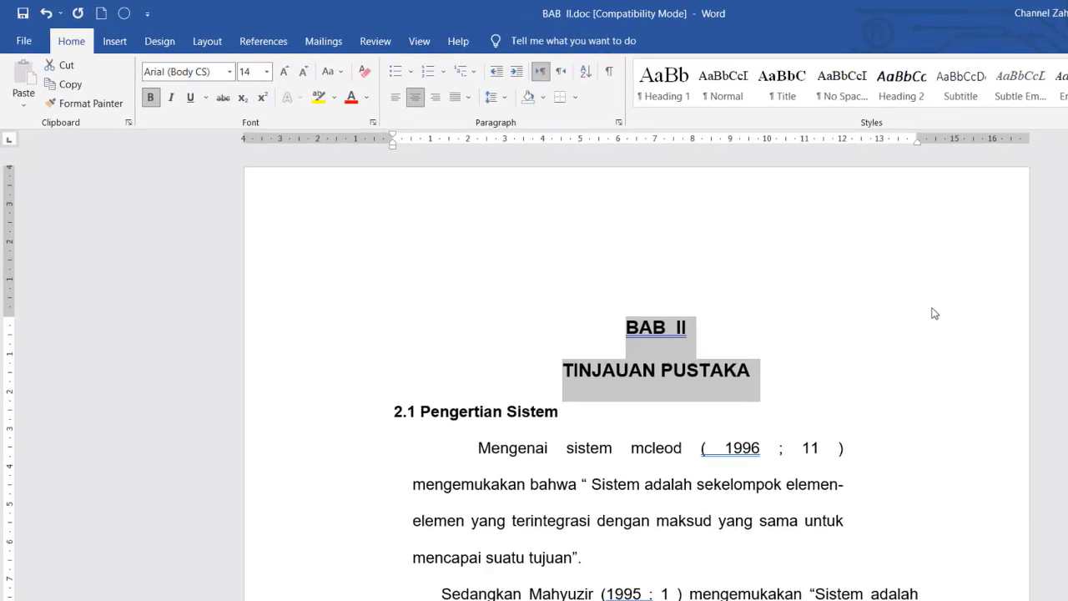
pyautogui.hotkey('ctrl', 'u')
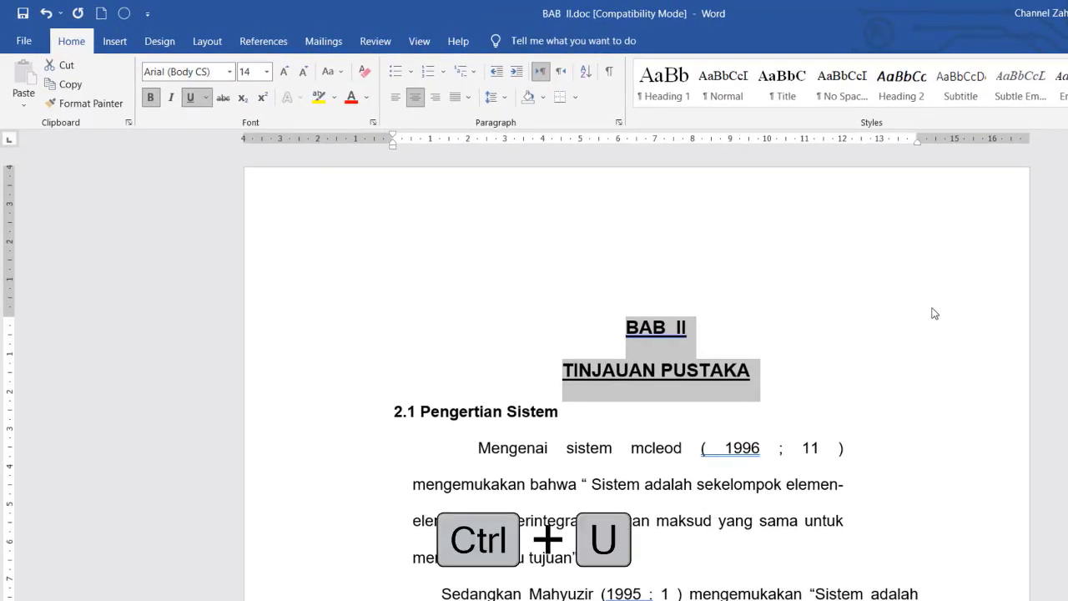
pyautogui.hotkey('ctrl', 'i')
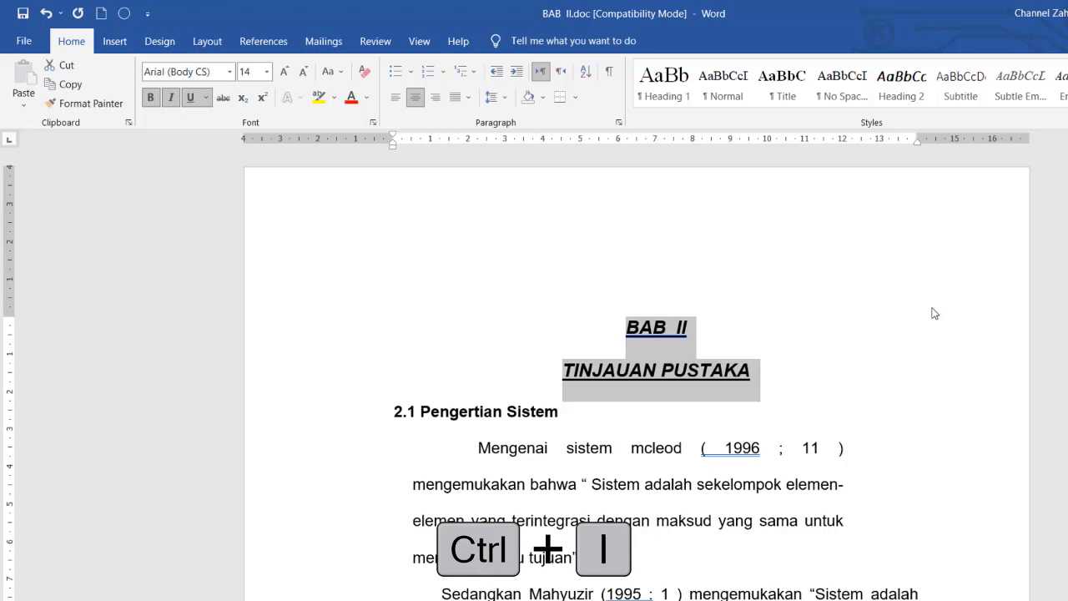
pyautogui.hotkey('ctrl', 'b')
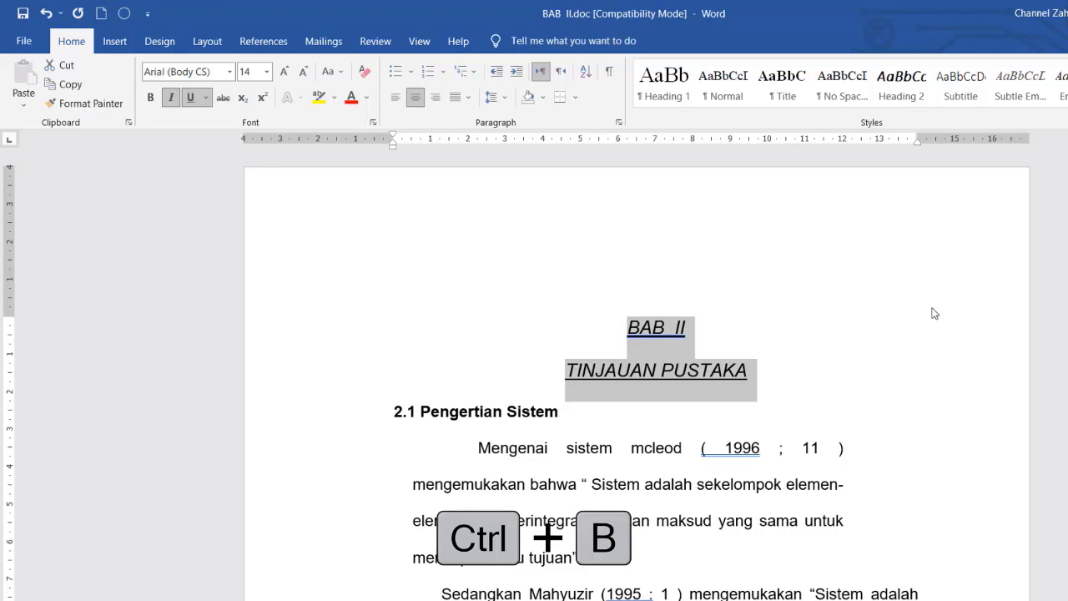
# - Make the BAB II and TINJAUAN PUSTAKA headings bold and remove their underline
pyautogui.hotkey('ctrl', 'b')
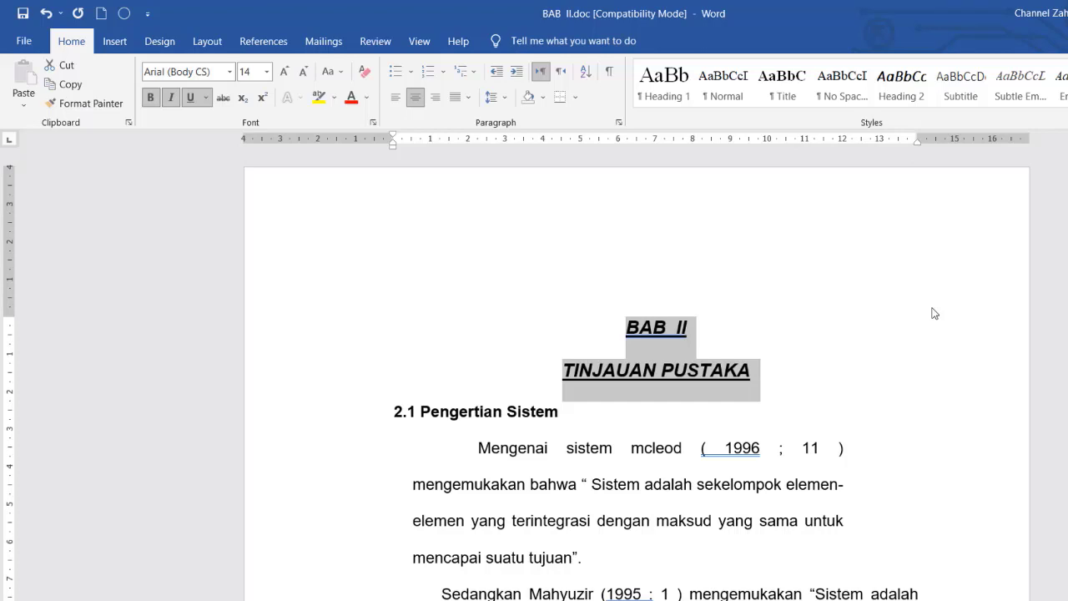
pyautogui.hotkey('ctrl', 'u')
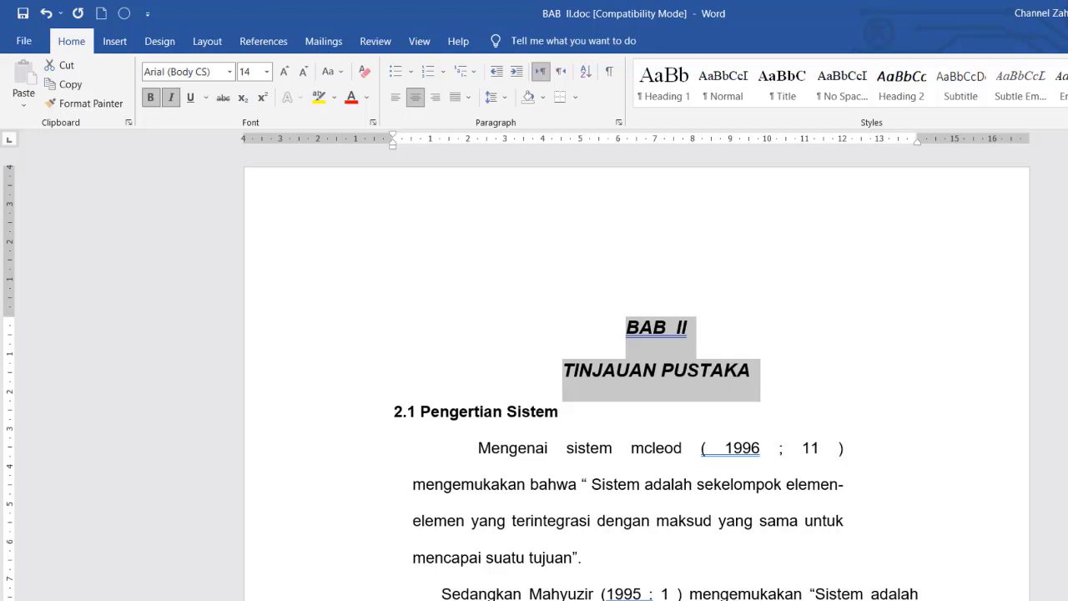
pyautogui.click(511, 452)
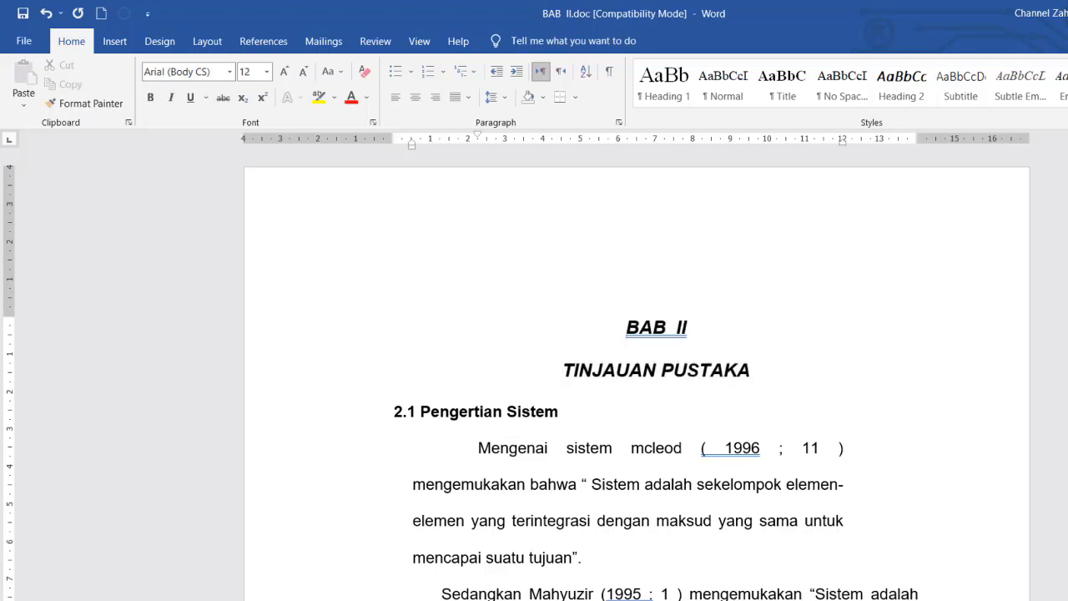
# - Cycle the word "Dikatakan" at the start of its paragraph through uppercase, lowercase and back to an initial capital
pyautogui.scroll(-4, 656, 375)
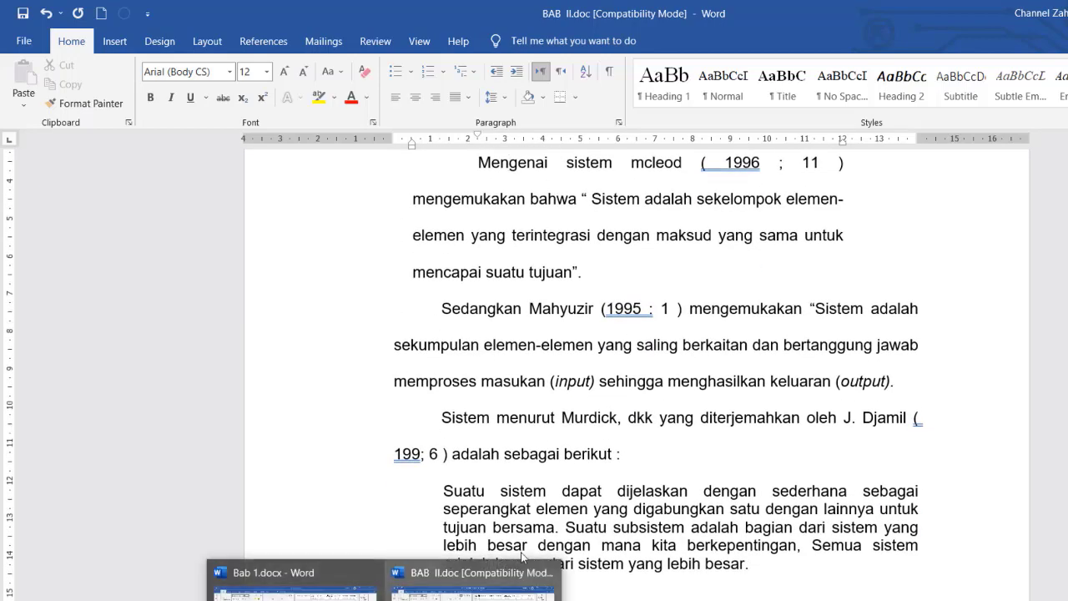
pyautogui.click(538, 508)
pyautogui.scroll(-1, 556, 544)
pyautogui.scroll(-1, 556, 543)
pyautogui.scroll(-2, 486, 528)
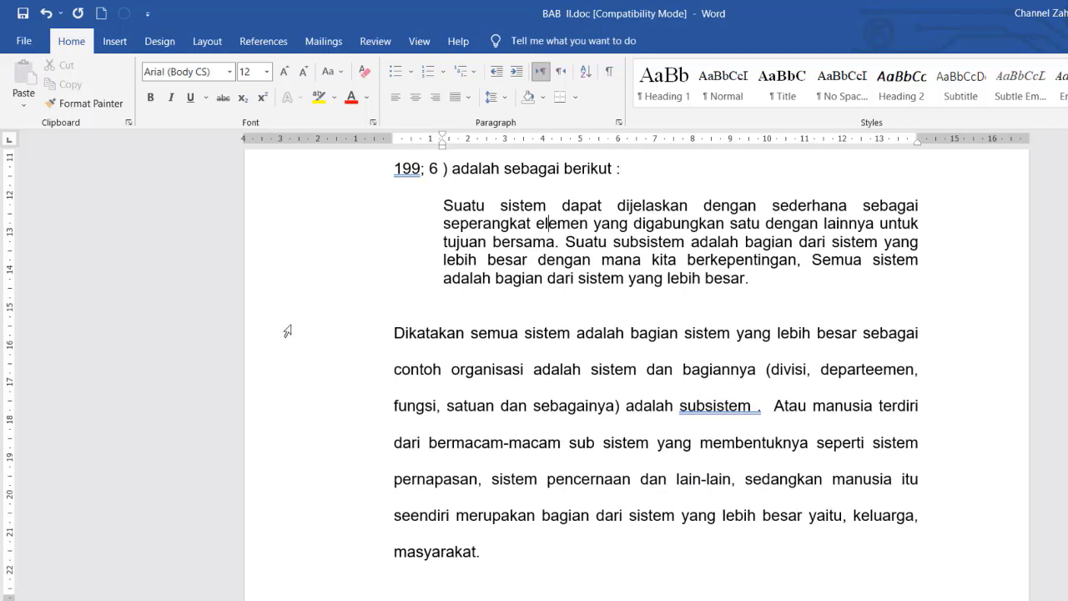
pyautogui.doubleClick(427, 332)
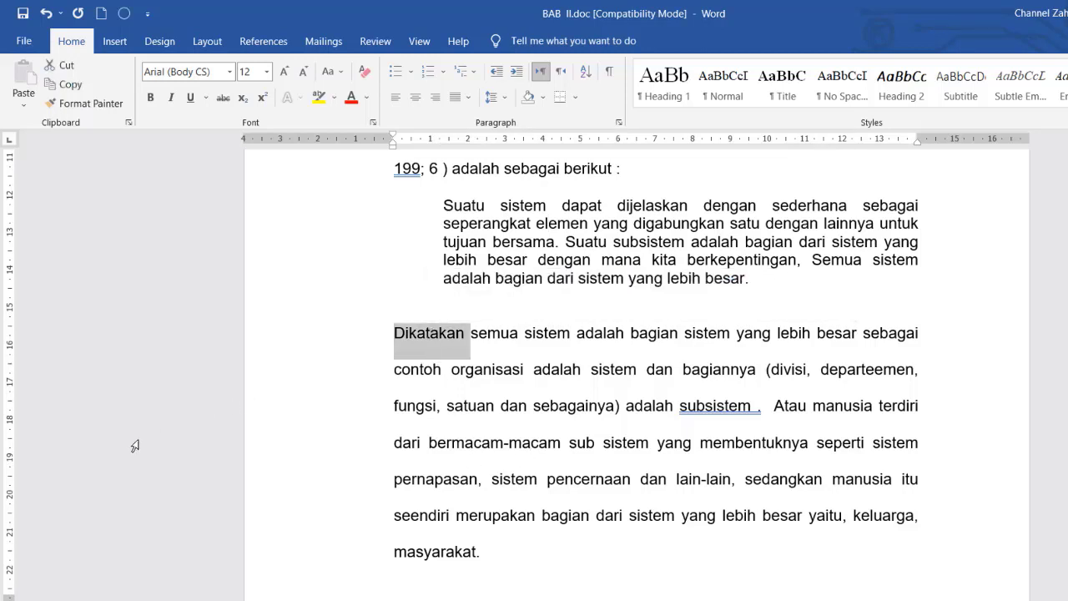
pyautogui.hotkey('shift', 'F3')
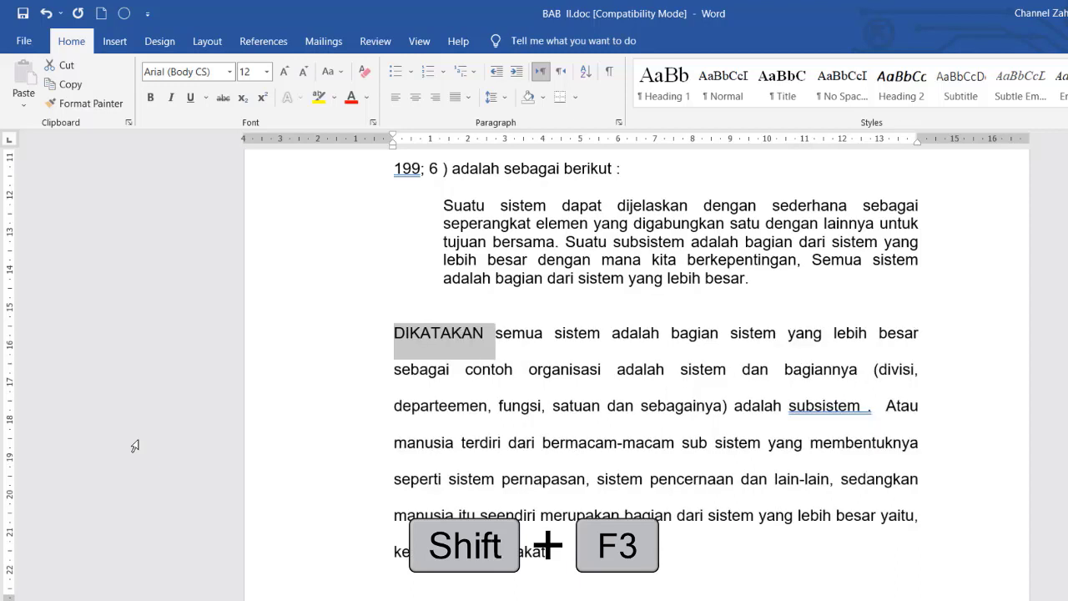
pyautogui.hotkey('shift', 'F3')
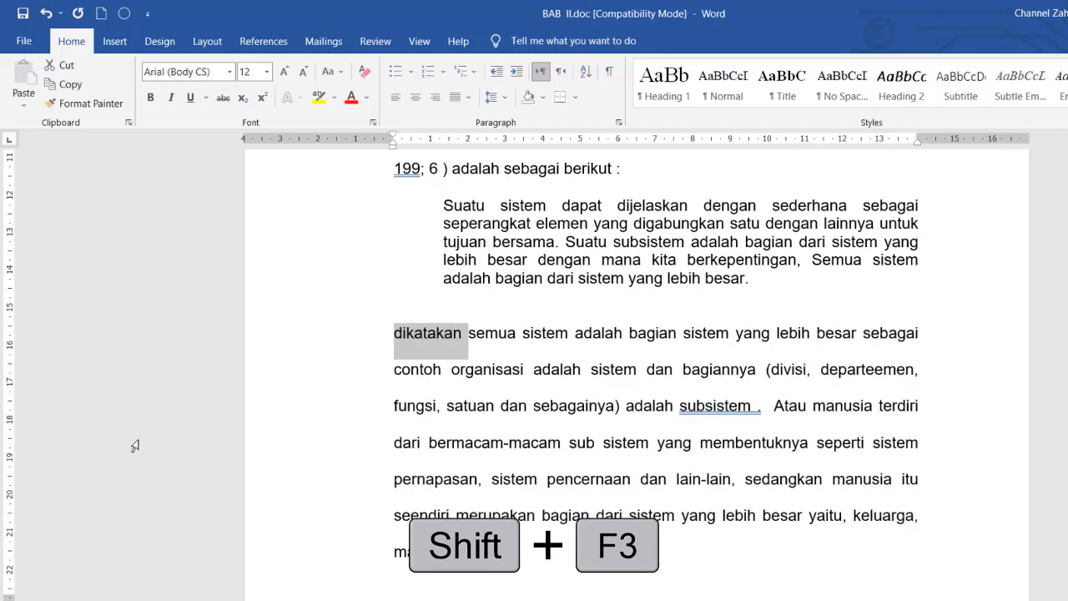
pyautogui.hotkey('shift', 'F3')
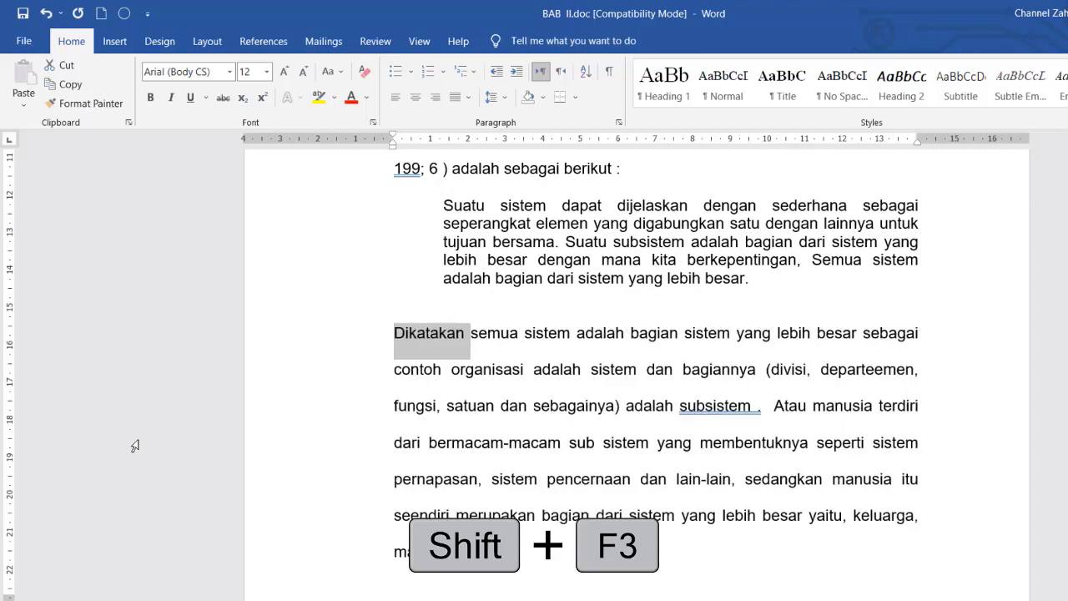
# - Cycle the whole paragraph beginning "Dikatakan semua sistem" through uppercase, lowercase and back to sentence case
pyautogui.doubleClick(344, 355)
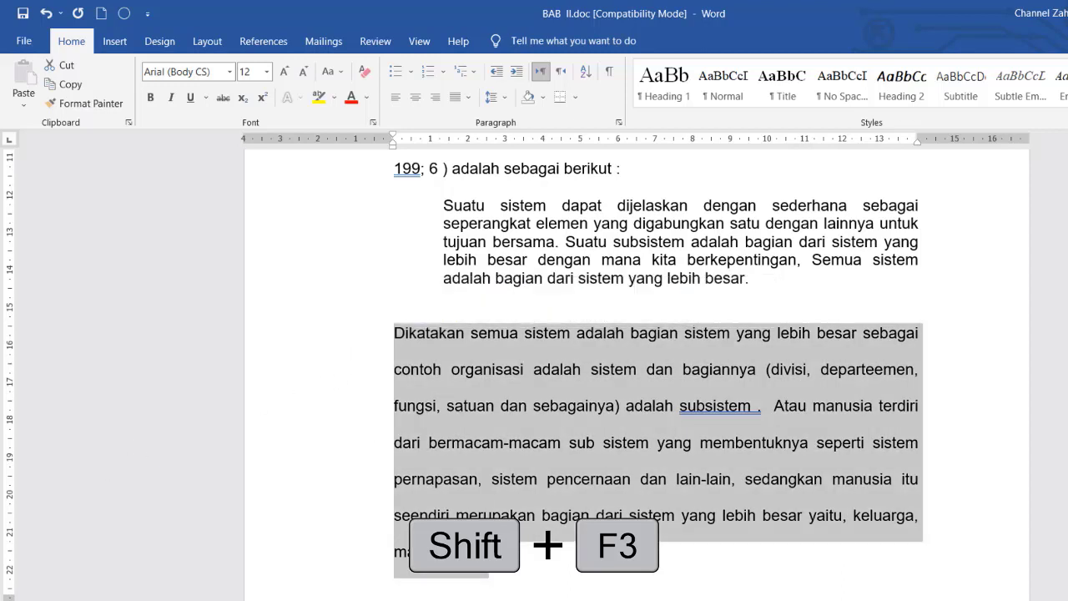
pyautogui.hotkey('shift', 'F3')
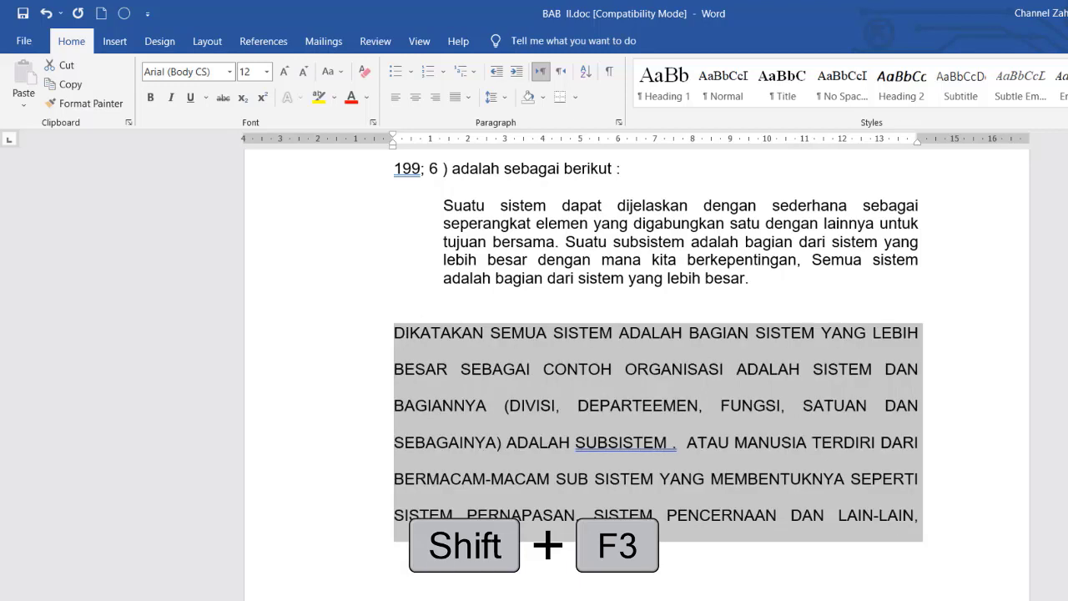
pyautogui.hotkey('shift', 'F3')
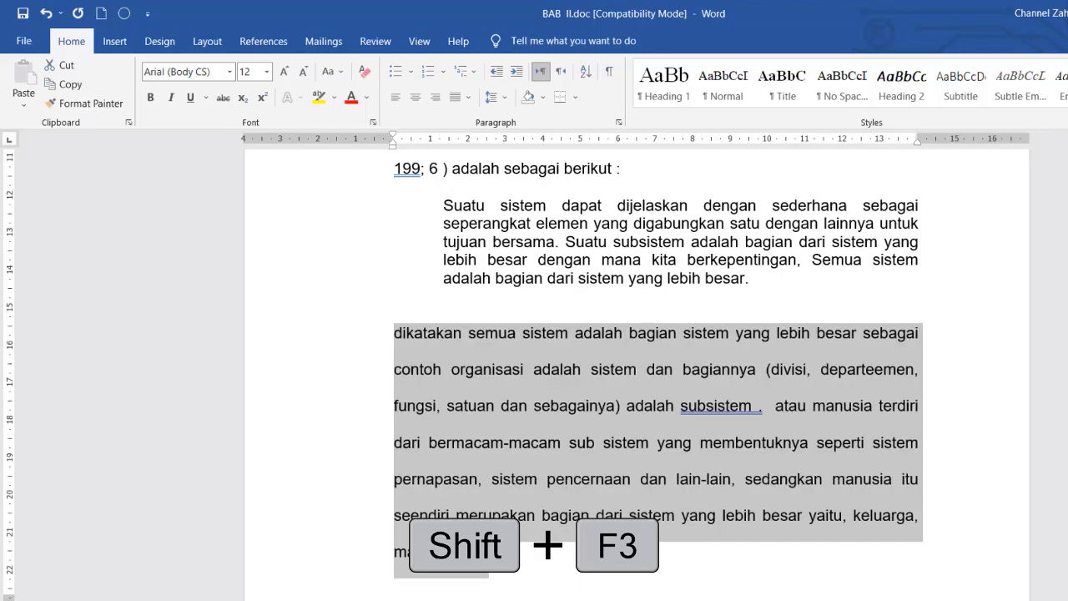
pyautogui.hotkey('shift', 'F3')
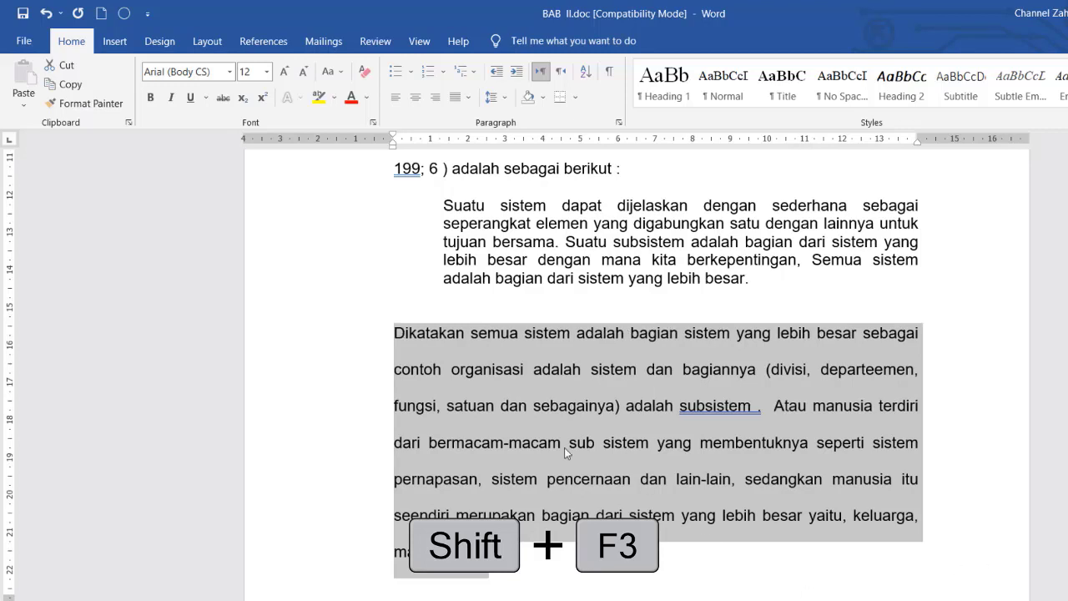
pyautogui.click(398, 335)
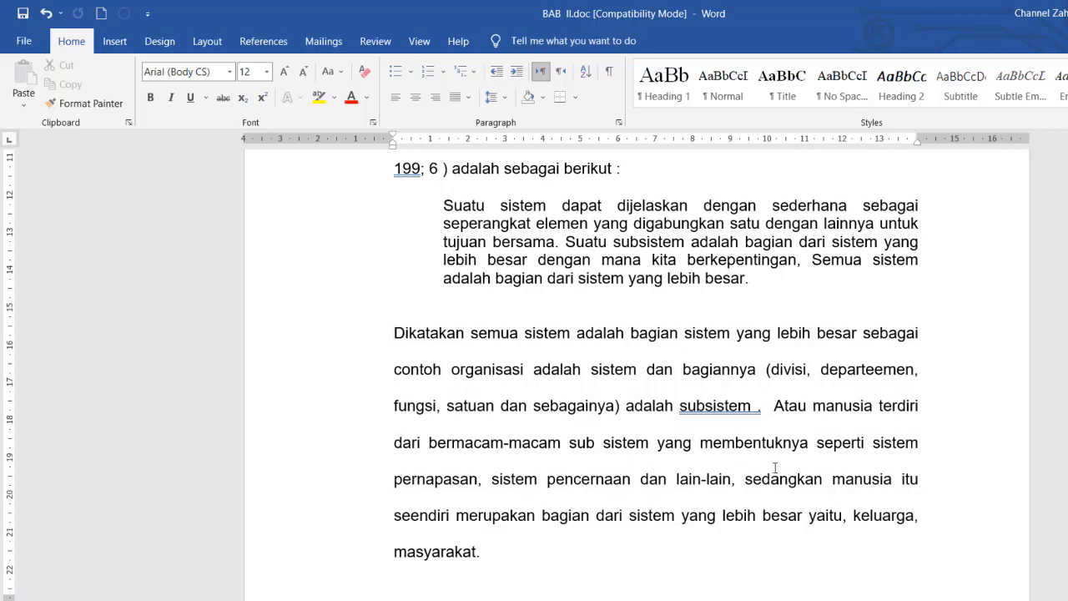
# - Remove the first-line indent of the paragraph beginning "Sistem bervariasi" and insert two blank lines above it
pyautogui.scroll(-10, 742, 533)
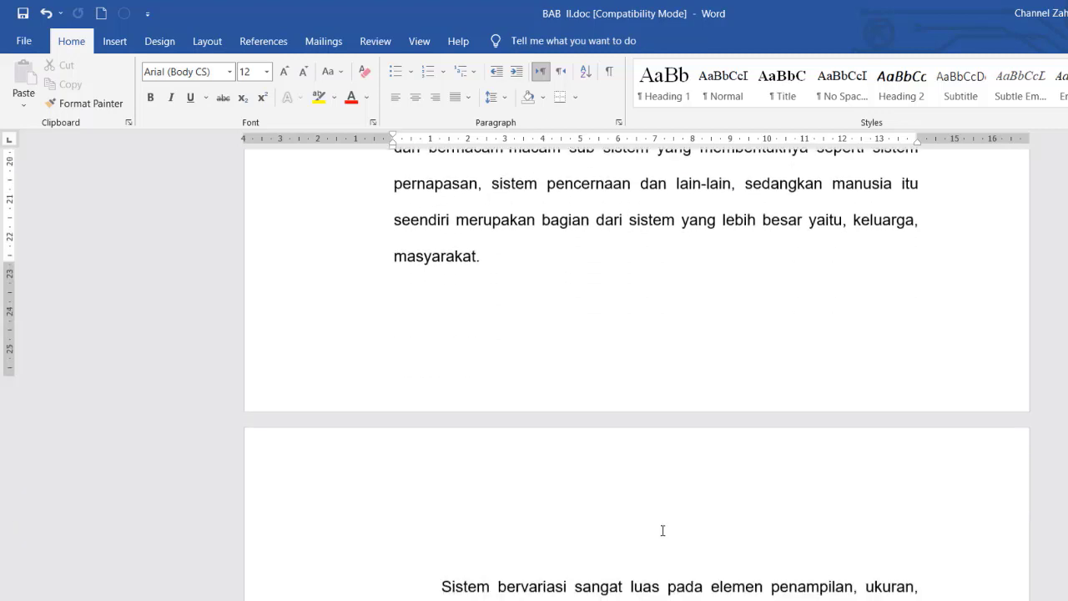
pyautogui.click(464, 406)
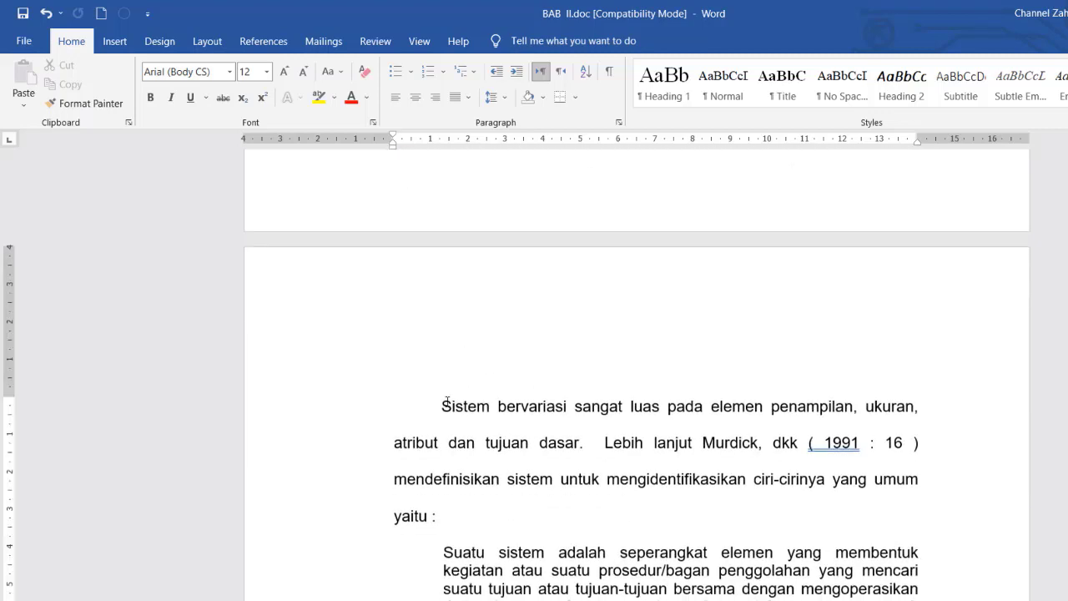
pyautogui.press('Home')
pyautogui.press('BackSpace')
pyautogui.press('Return')
pyautogui.press('Return')
pyautogui.press('Up')
pyautogui.press('Up')
pyautogui.press('Up')
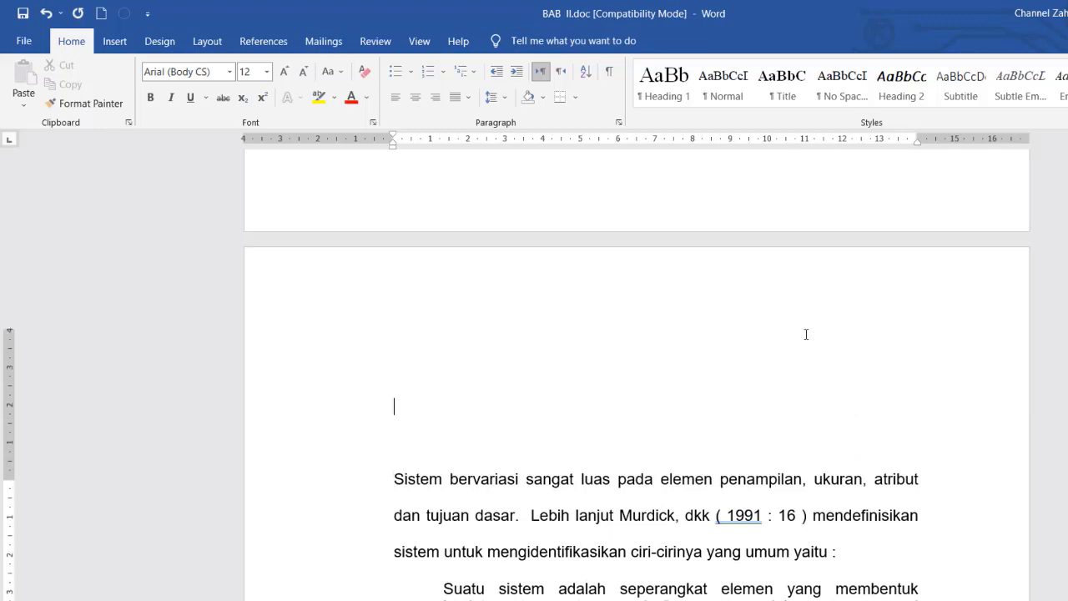
pyautogui.press('Down')
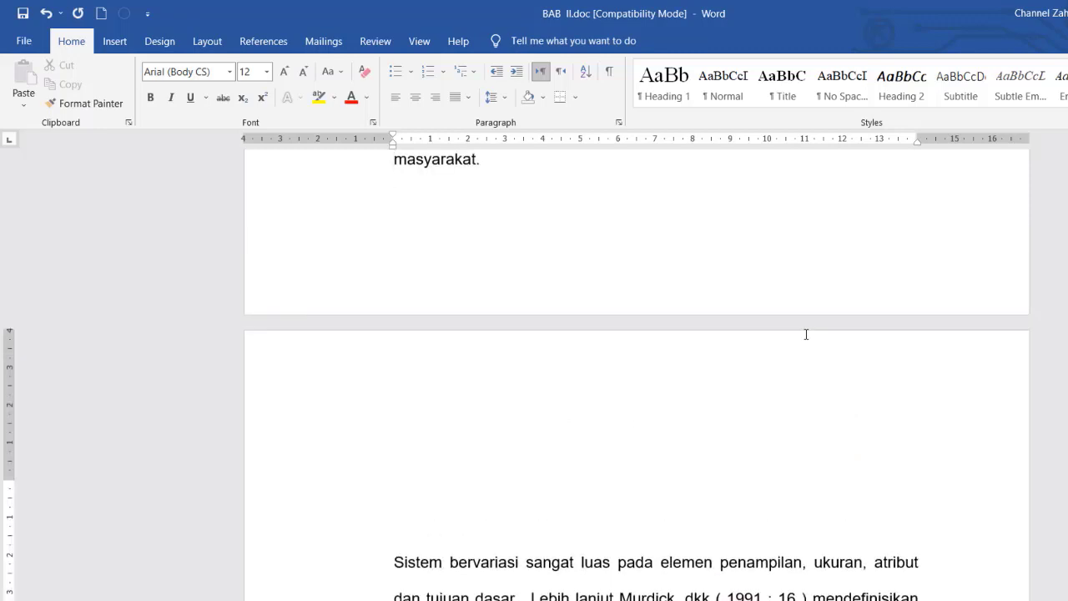
# - Enter the sample texts H2O and 100oC on separate lines above the "Sistem bervariasi" paragraph
pyautogui.write('H2O')
pyautogui.press('Return')
pyautogui.write('1')
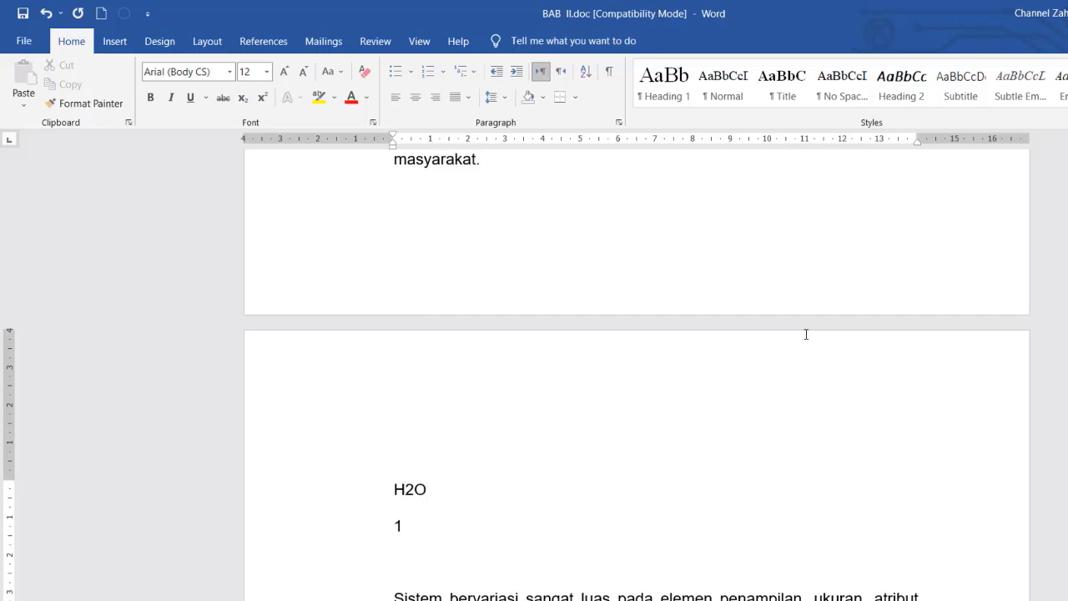
pyautogui.write('00oC')
# - Format the 2 in H2O as subscript
pyautogui.moveTo(405, 490); pyautogui.dragTo(415, 493)
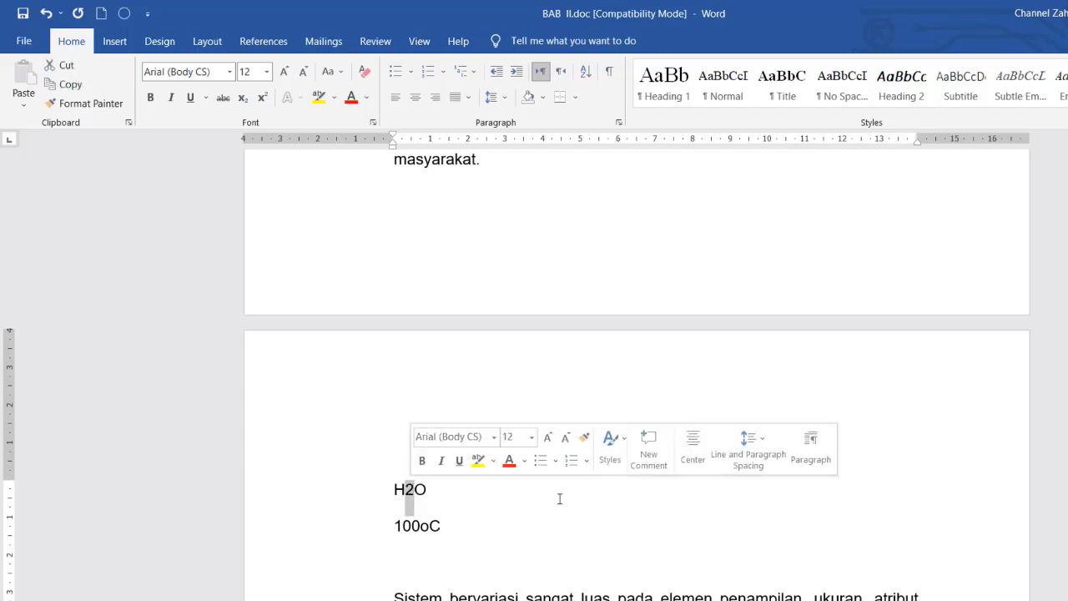
pyautogui.hotkey('ctrl', '=')
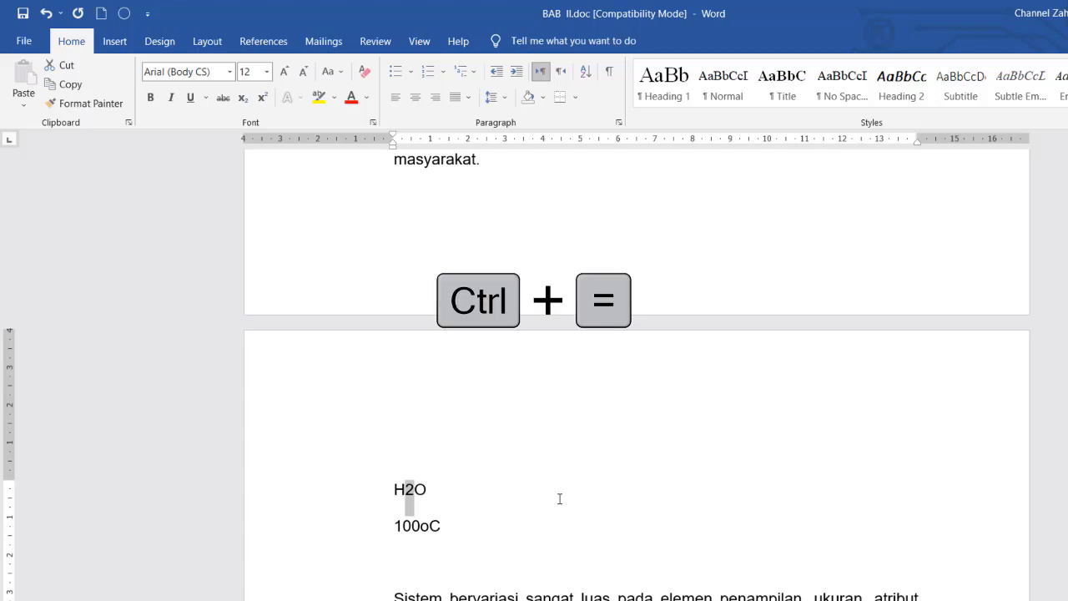
pyautogui.hotkey('ctrl', '=')
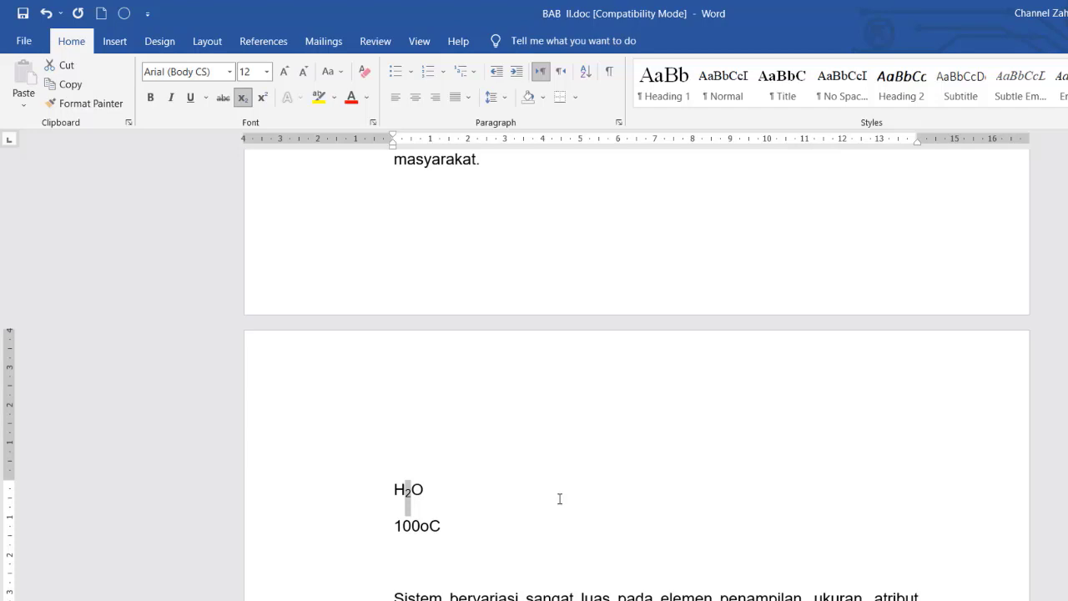
# - Toggle superscript on the 2 in H2O, then return it to subscript
pyautogui.hotkey('ctrl', 'shift', '=')
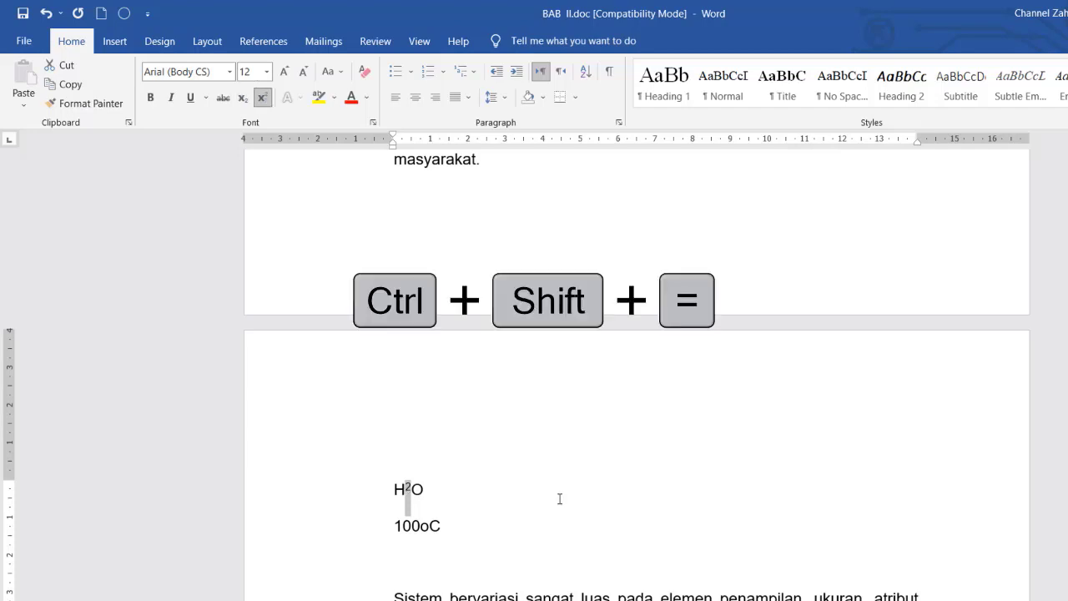
pyautogui.hotkey('ctrl', 'shift', '=')
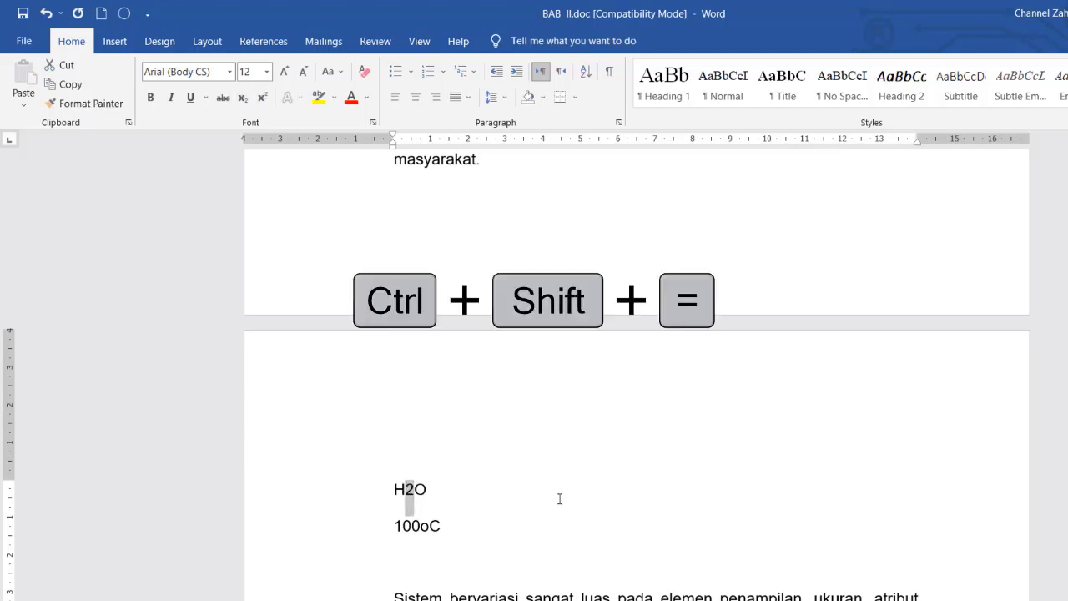
pyautogui.hotkey('ctrl', 'shift', '=')
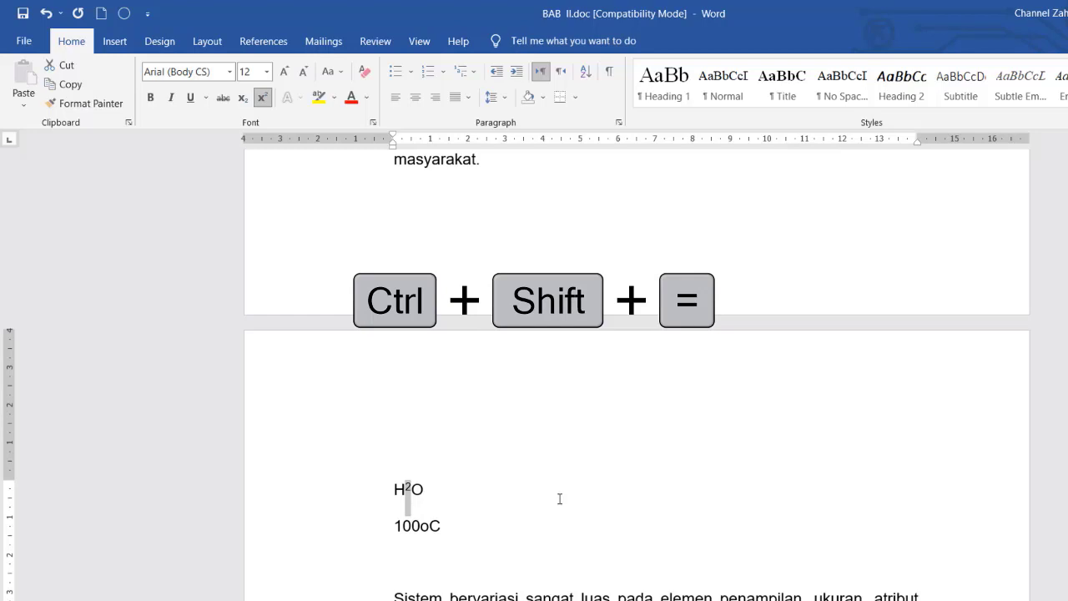
pyautogui.hotkey('ctrl', '=')
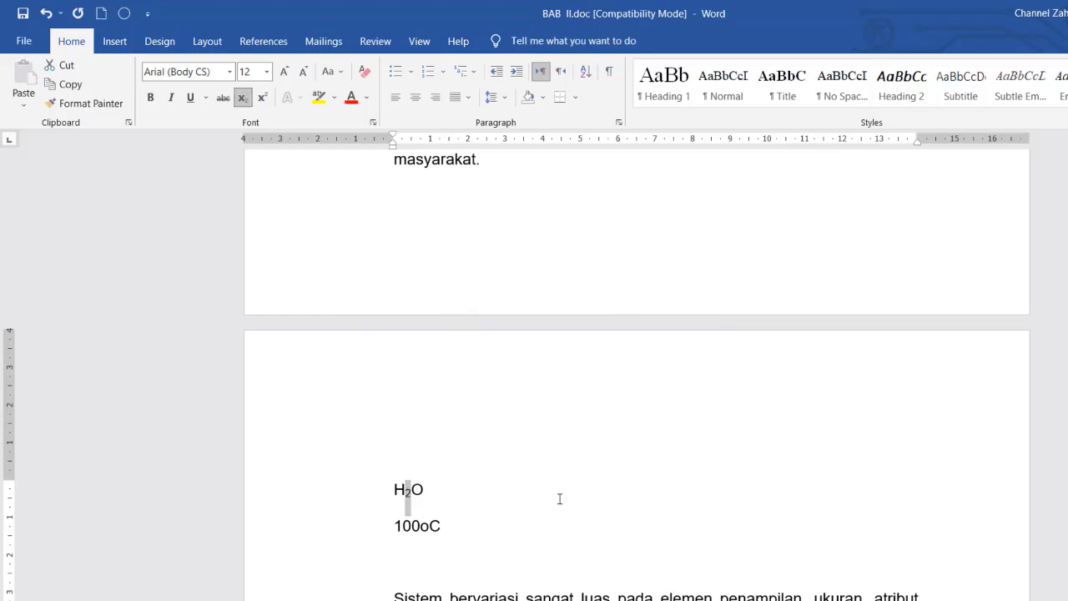
# - Format the letter o in 100oC as superscript to make a degree sign
pyautogui.click(421, 528)
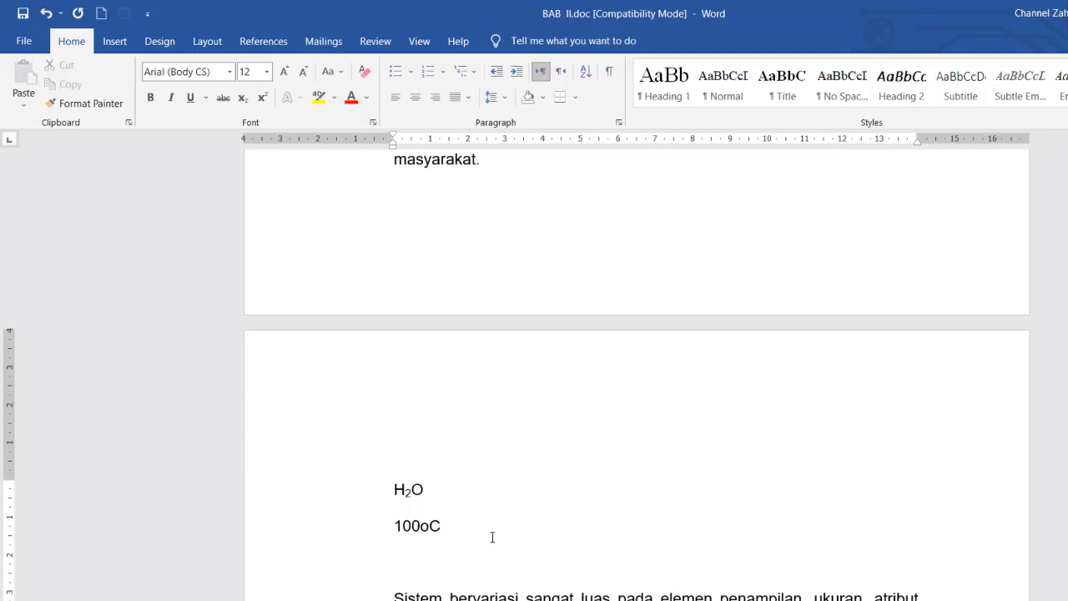
pyautogui.hotkey('shift', 'Right')
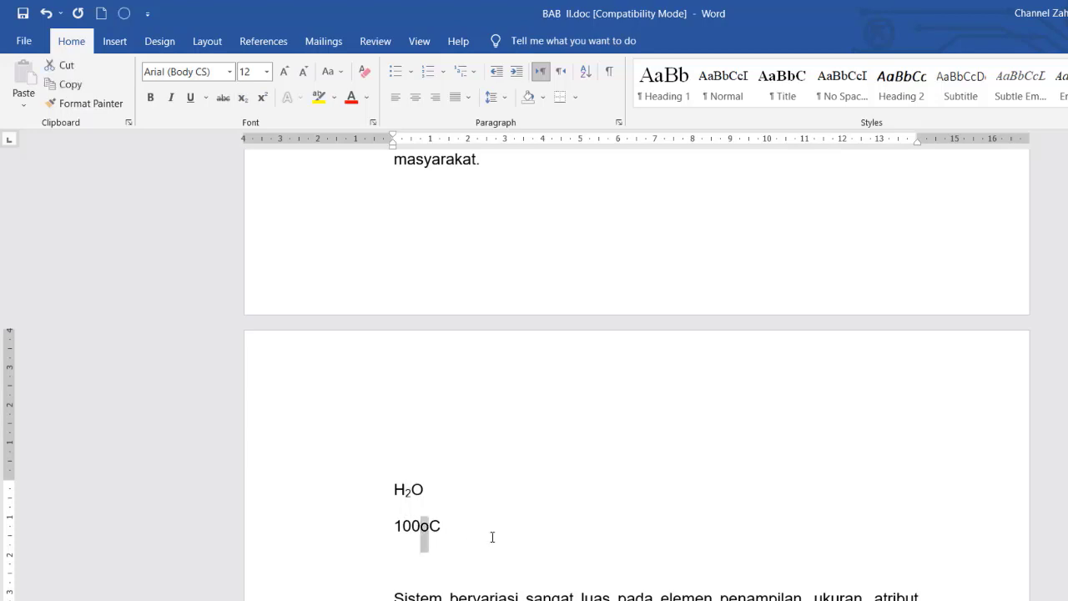
pyautogui.hotkey('ctrl', 'shift', '=')
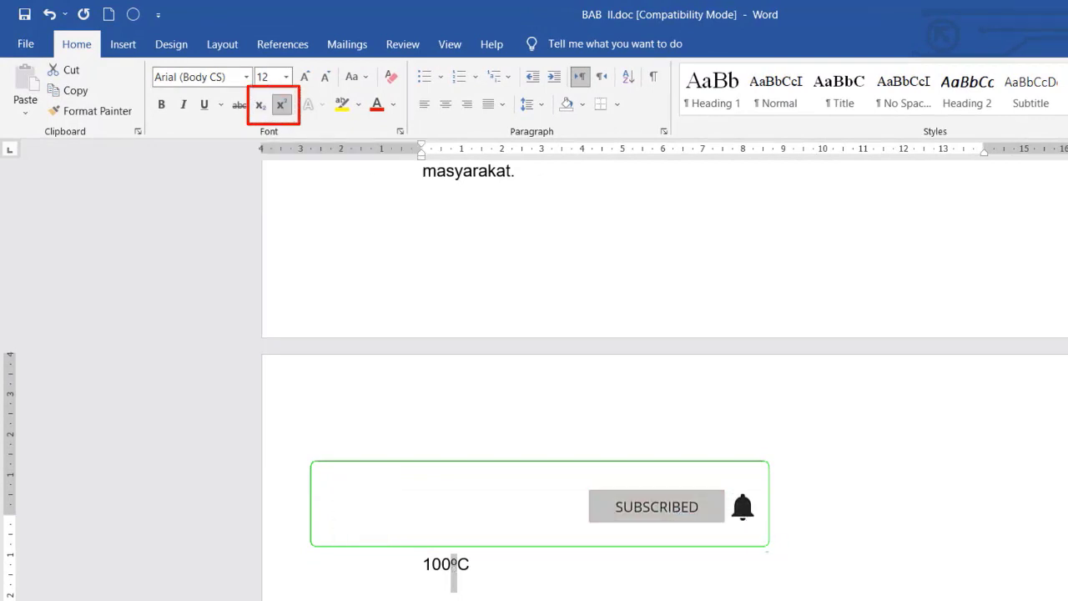
pyautogui.click(481, 575)
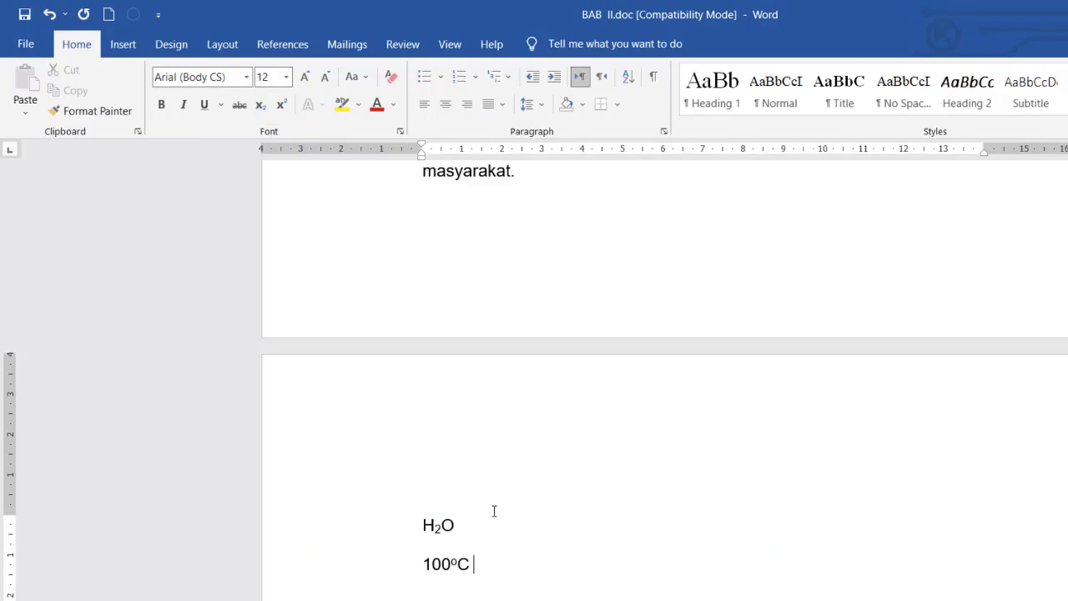
pyautogui.scroll(-10, 500, 497)
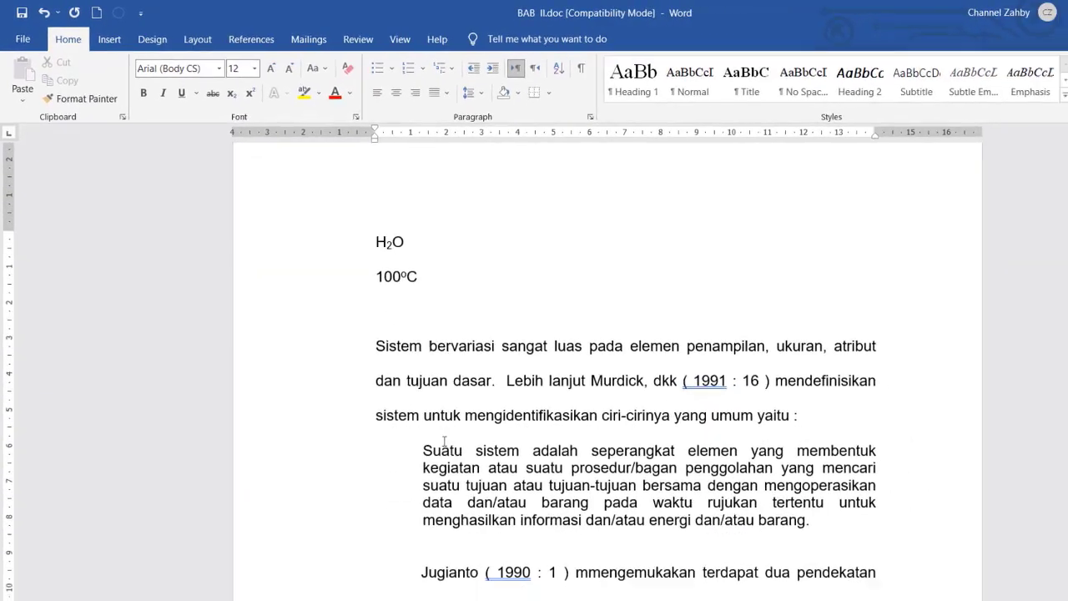
pyautogui.scroll(-3, 410, 408)
pyautogui.scroll(6, 411, 409)
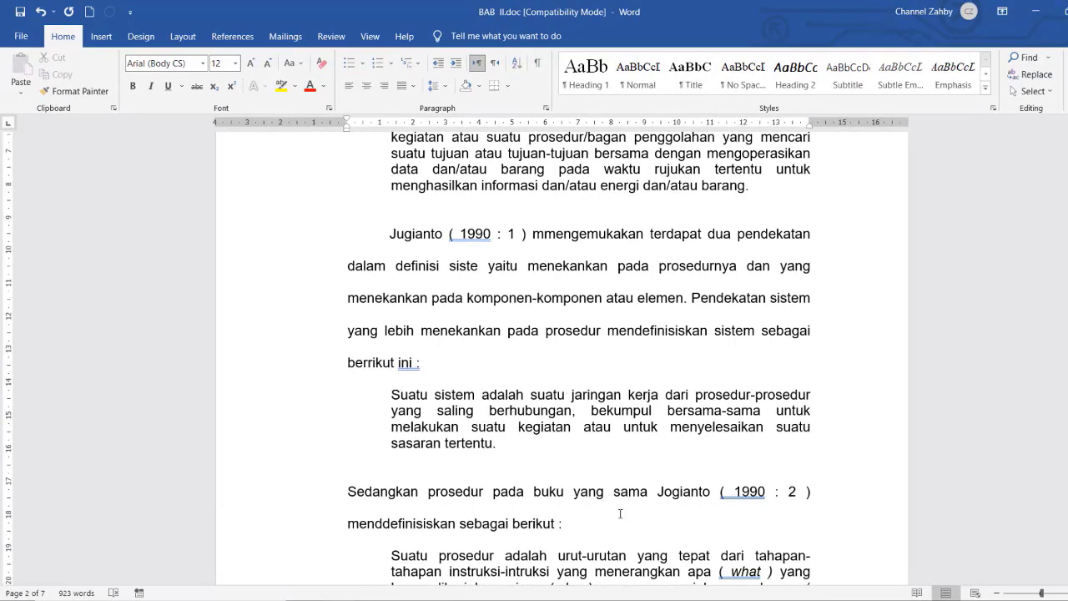
pyautogui.scroll(-7, 622, 408)
pyautogui.scroll(-5, 622, 408)
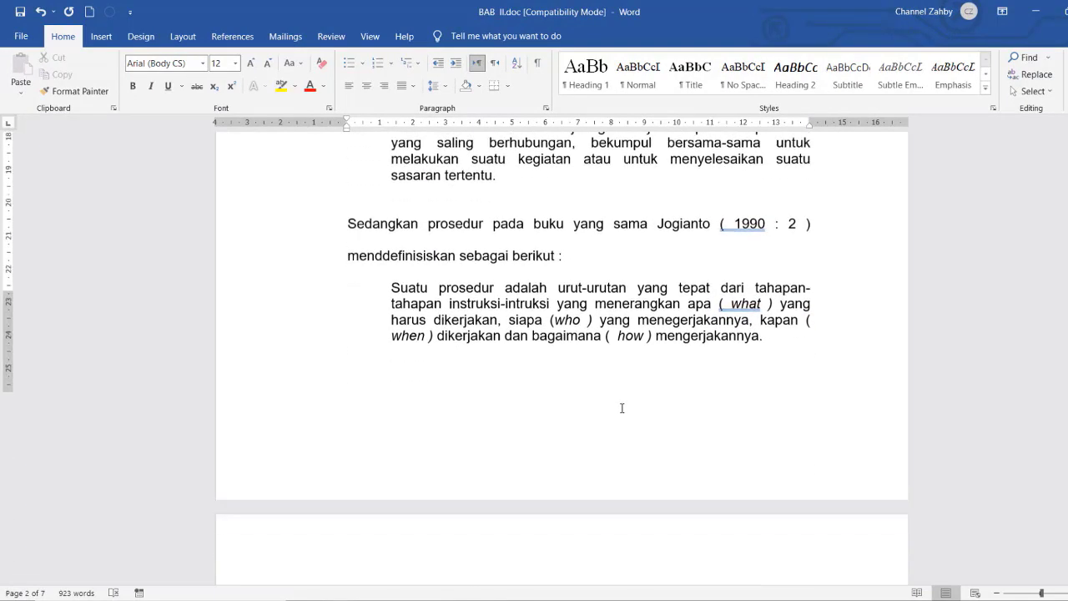
pyautogui.scroll(8, 622, 408)
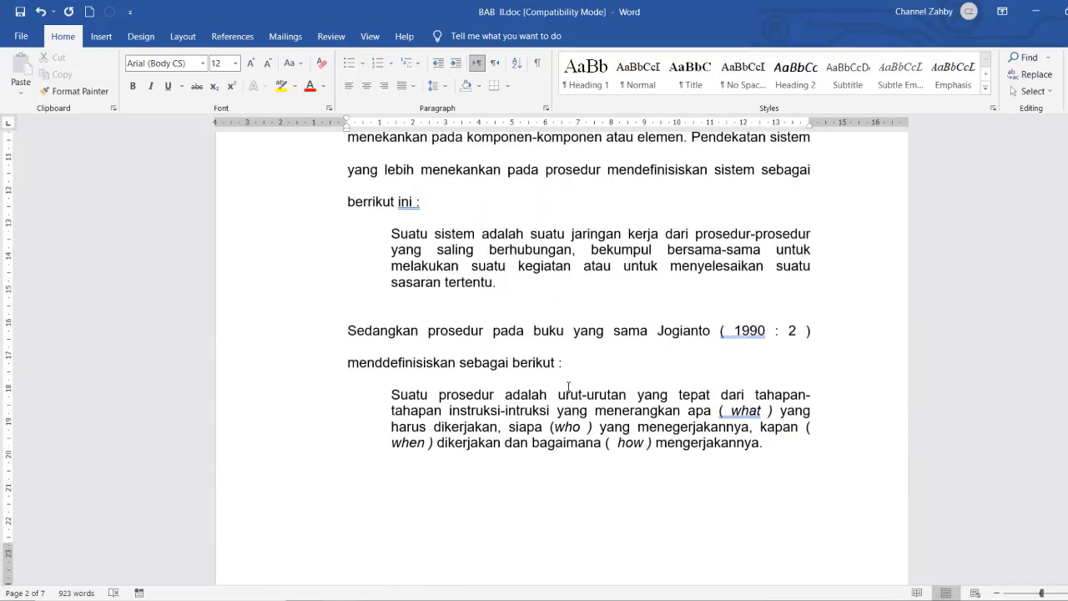
pyautogui.scroll(1, 568, 386)
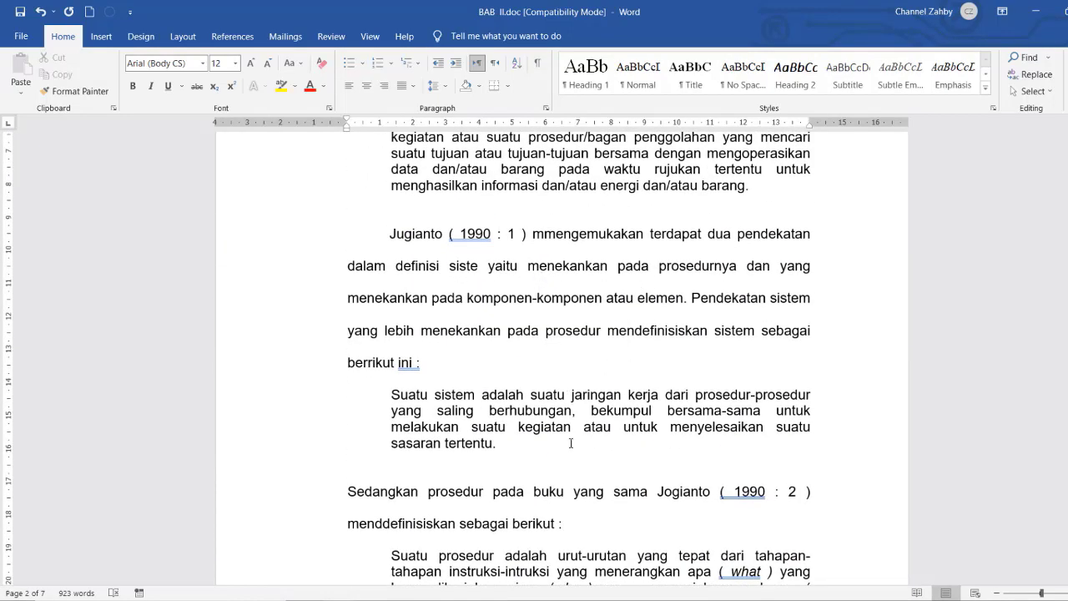
# - Insert a footnote after "sasaran tertentu." in the indented quotation on page 2, with the text "Dikutip dari makalah A"
pyautogui.click(497, 446)
pyautogui.hotkey('ctrl', 'alt', 'f')
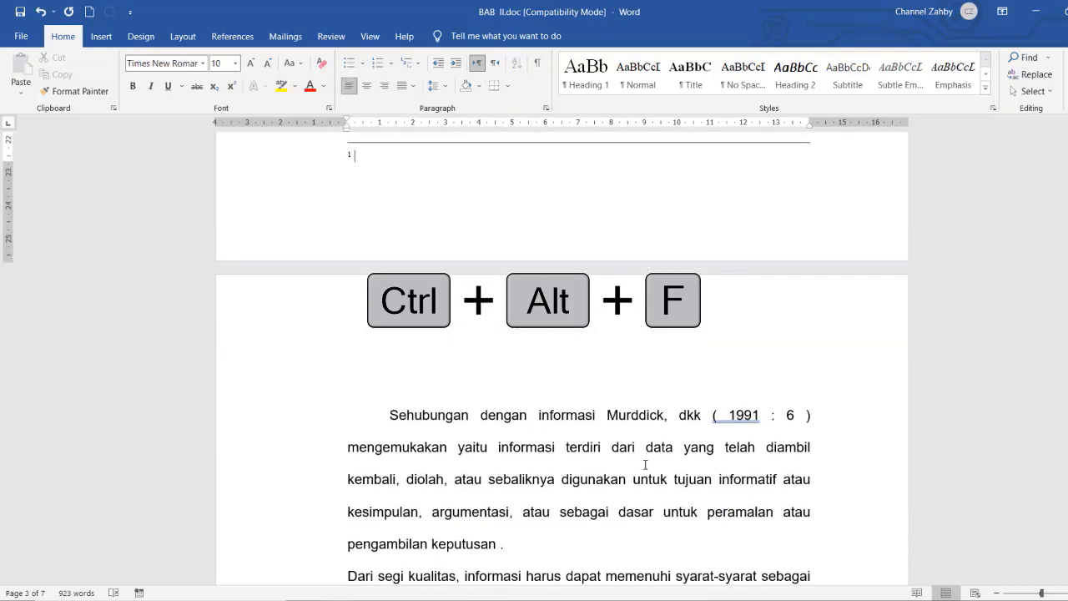
pyautogui.scroll(5, 503, 238)
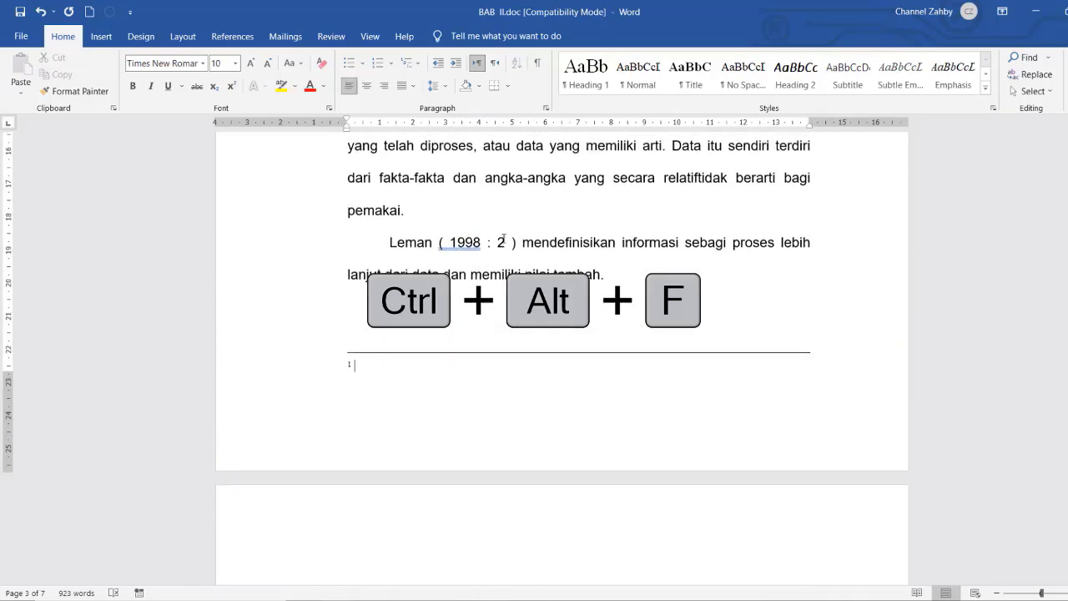
pyautogui.scroll(3, 509, 248)
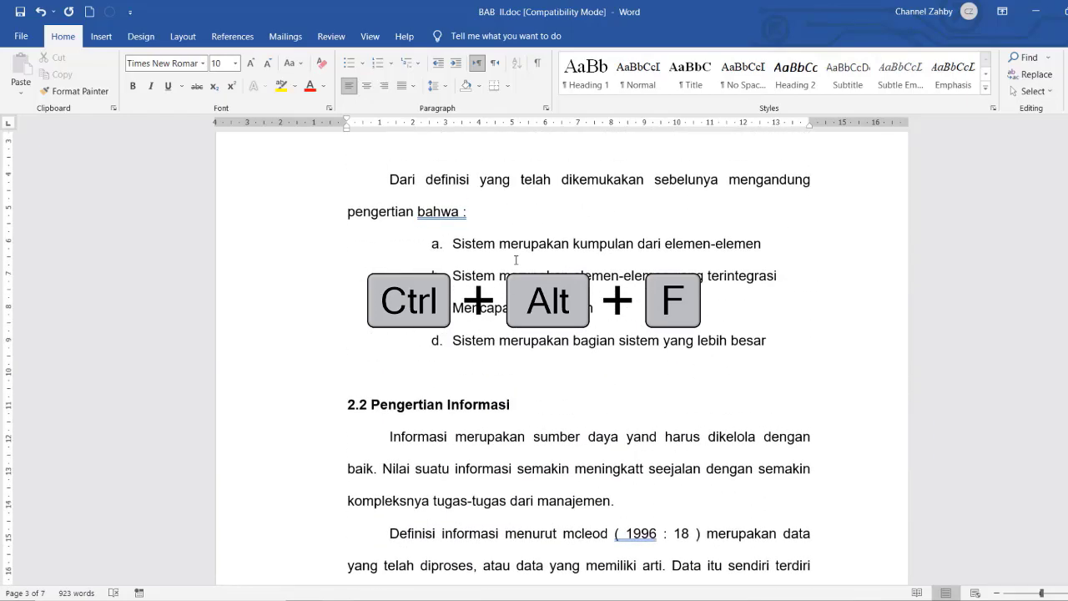
pyautogui.scroll(-7, 516, 260)
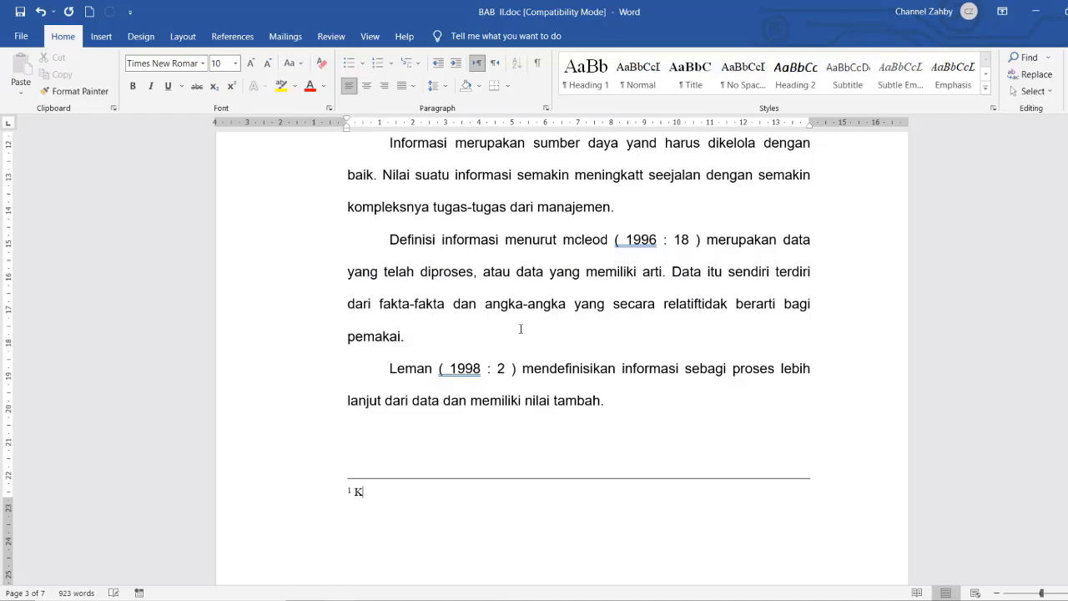
pyautogui.write('Dikutip dari makalah A')
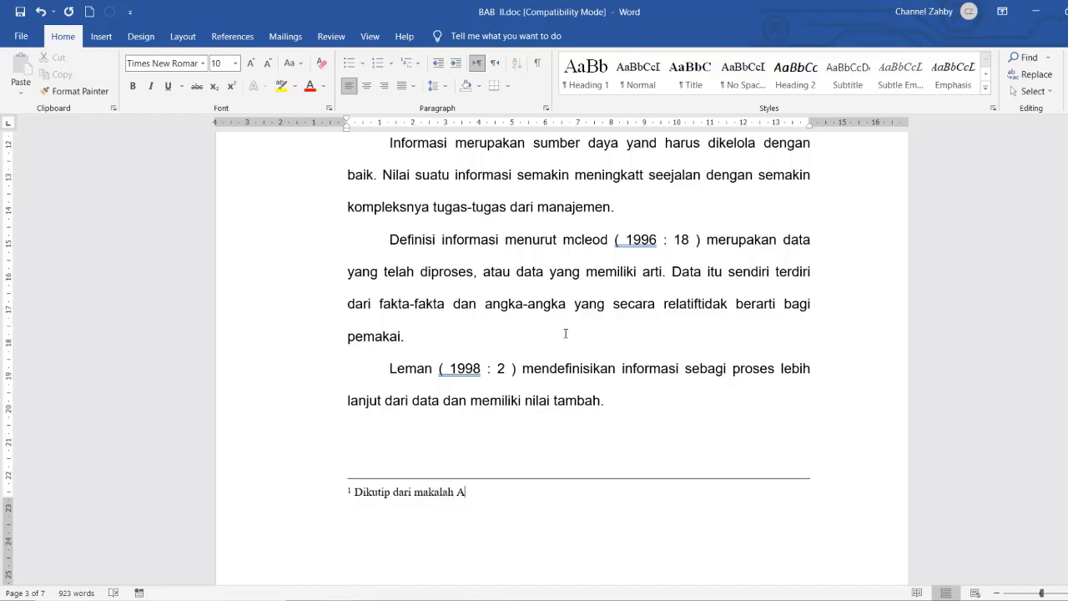
# - Insert a second footnote after "tugas-tugas dari manajemen." in section 2.2 Pengertian Informasi
pyautogui.scroll(5, 565, 334)
pyautogui.scroll(4, 565, 334)
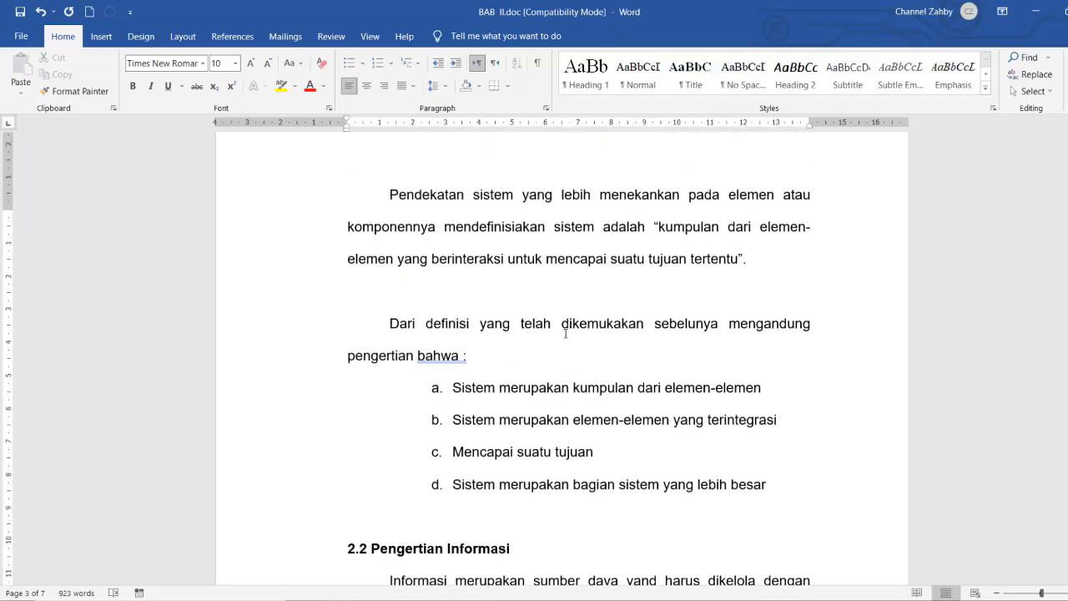
pyautogui.scroll(-8, 648, 338)
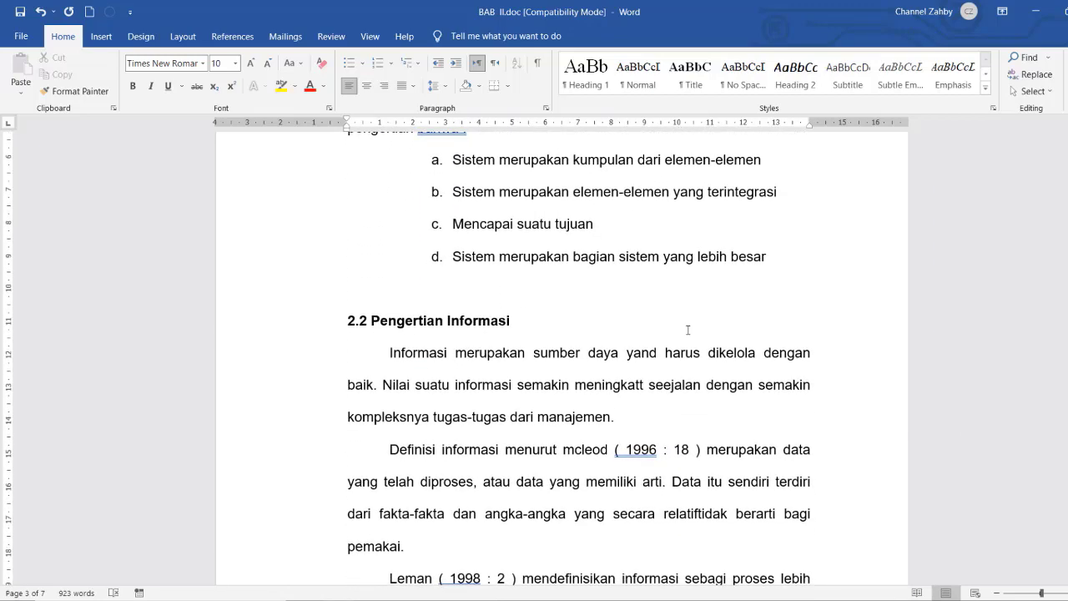
pyautogui.scroll(-4, 721, 354)
pyautogui.scroll(5, 721, 353)
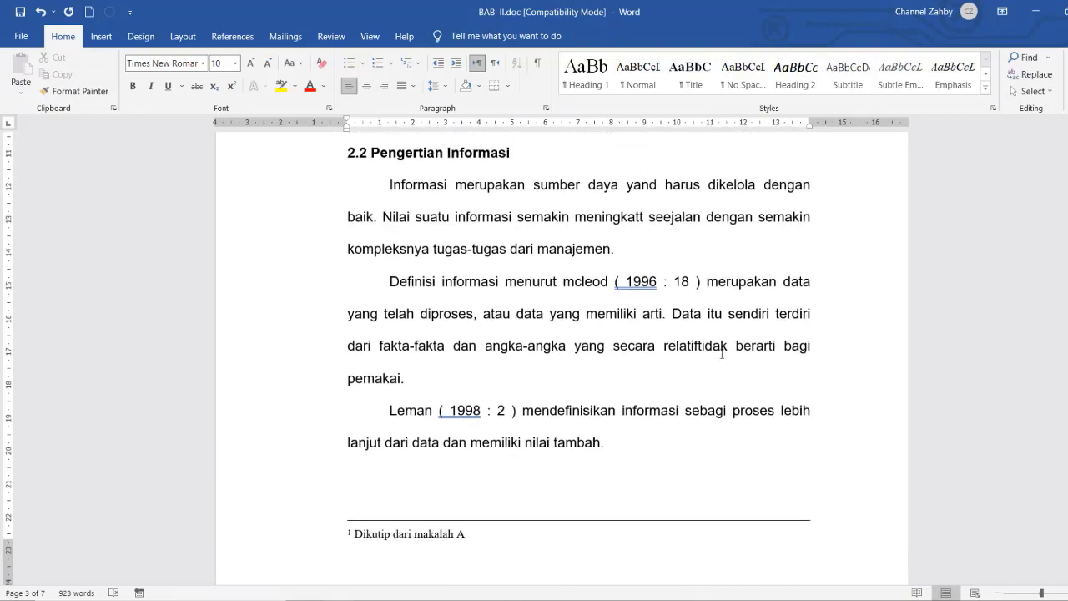
pyautogui.scroll(3, 636, 410)
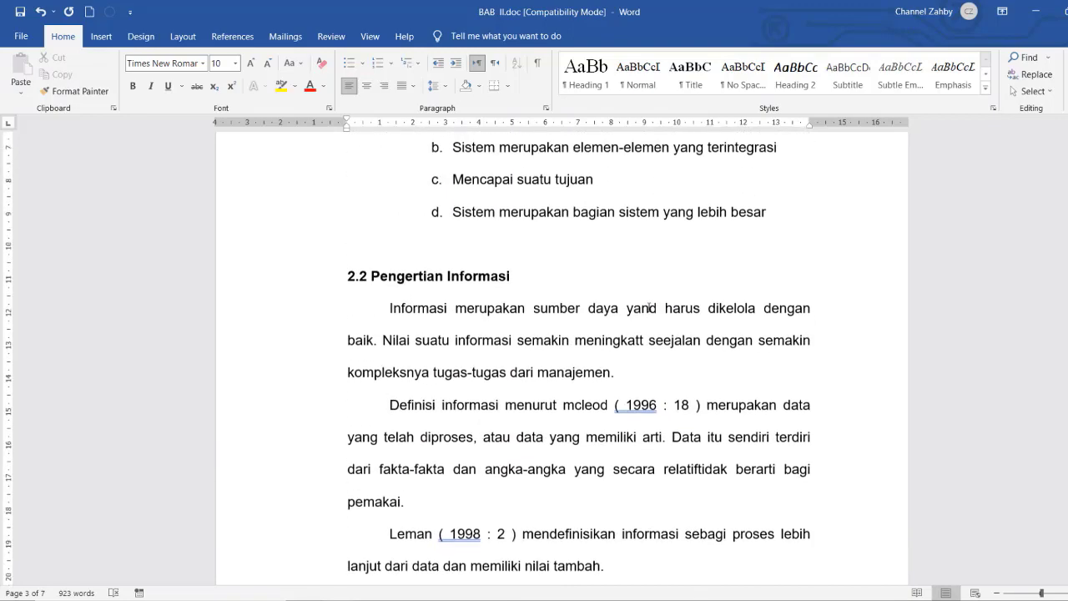
pyautogui.click(650, 311)
pyautogui.scroll(8, 702, 317)
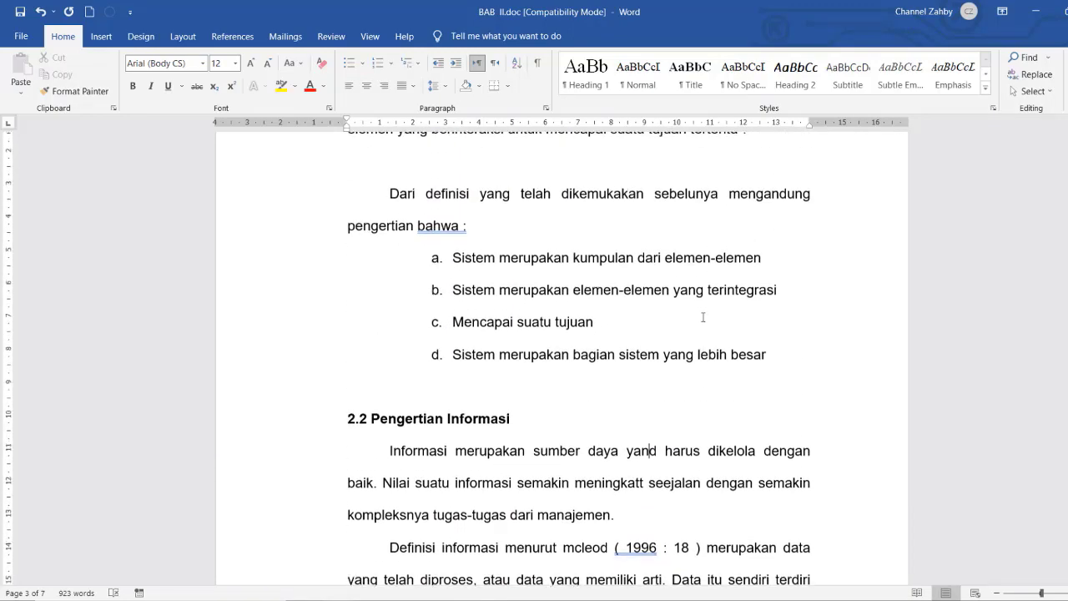
pyautogui.scroll(-3, 703, 318)
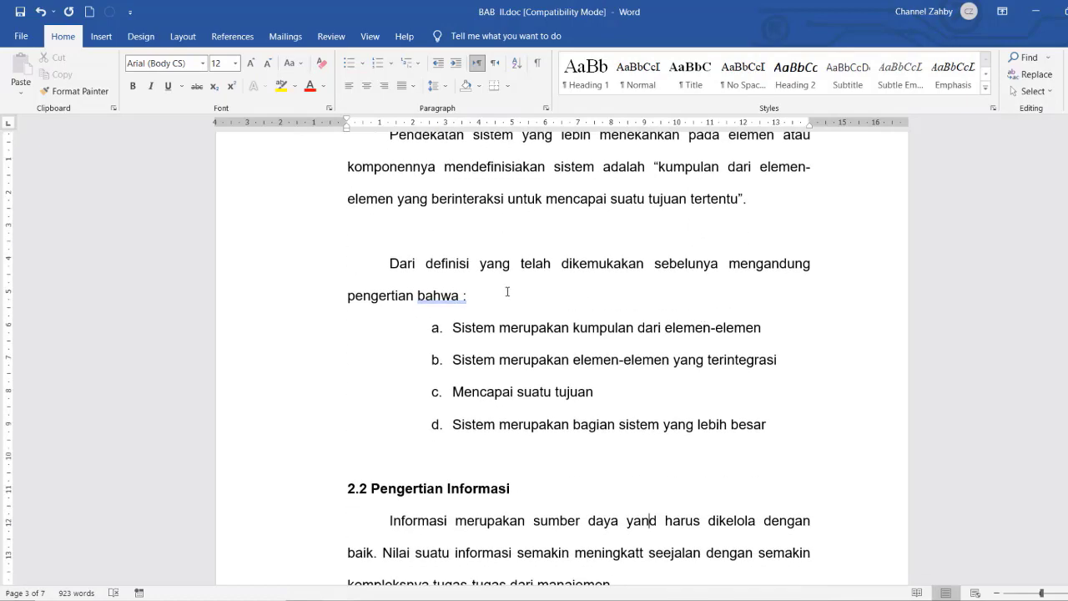
pyautogui.scroll(-3, 618, 334)
pyautogui.scroll(-3, 619, 334)
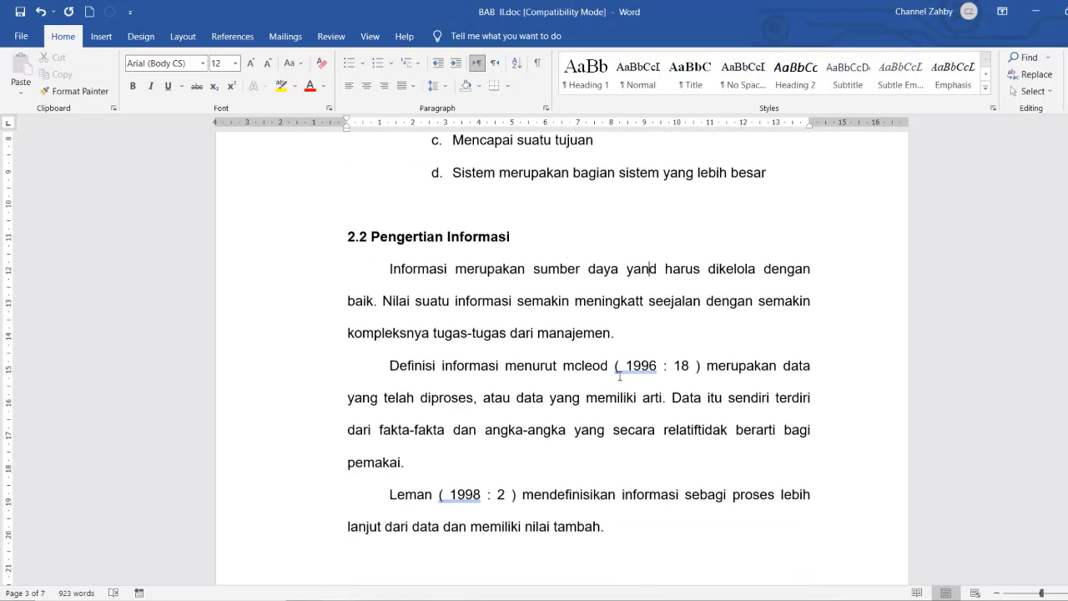
pyautogui.click(618, 334)
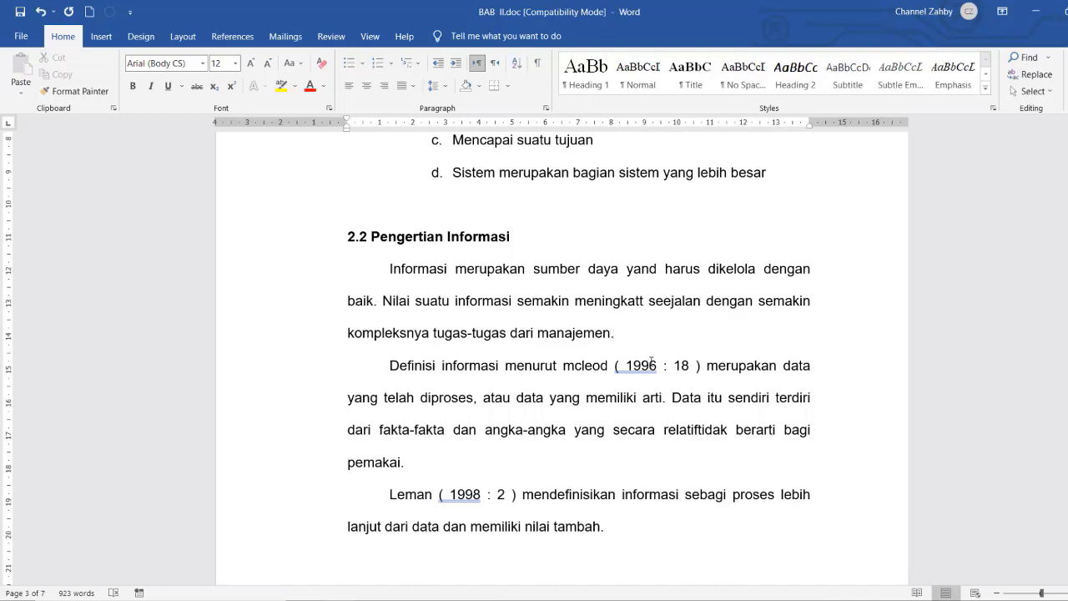
pyautogui.hotkey('ctrl', 'alt', 'f')
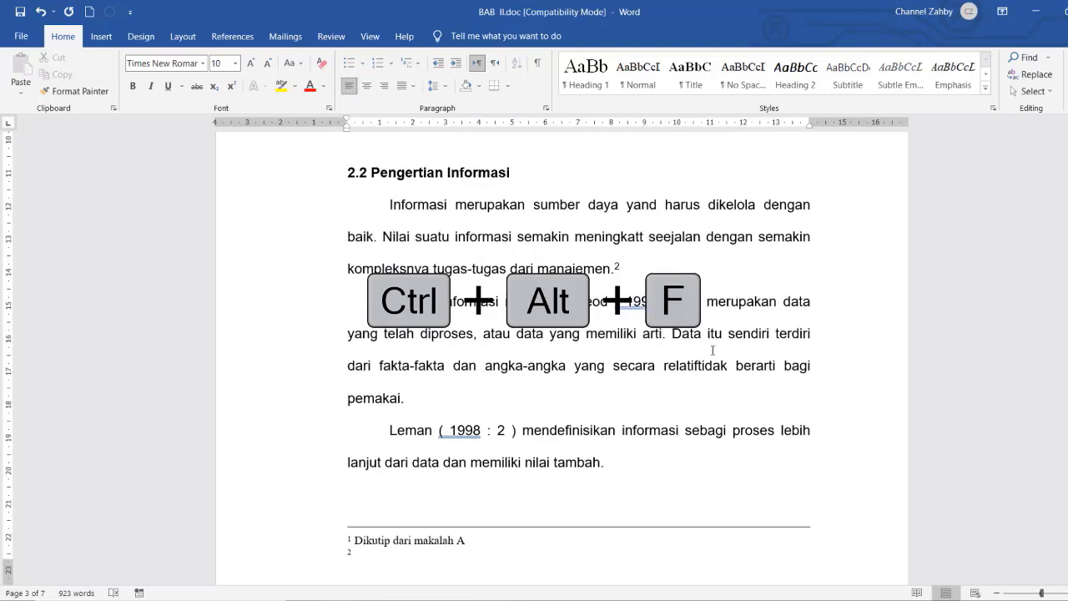
# - Examine the footnote reference marks in the body text on pages 2 and 3 against the notes beneath the separator line
pyautogui.scroll(10, 651, 377)
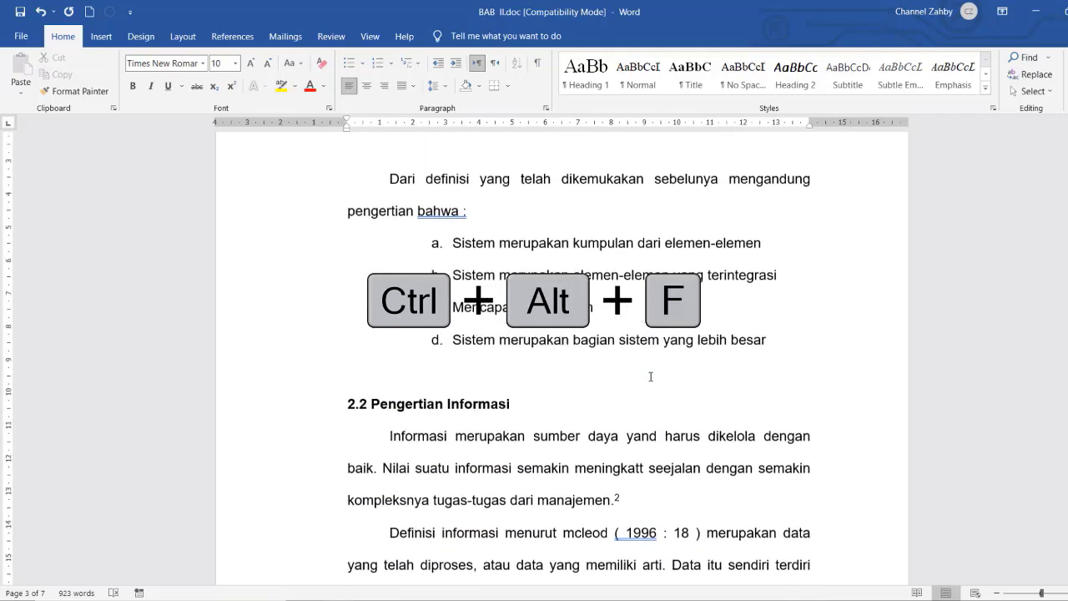
pyautogui.scroll(3, 651, 377)
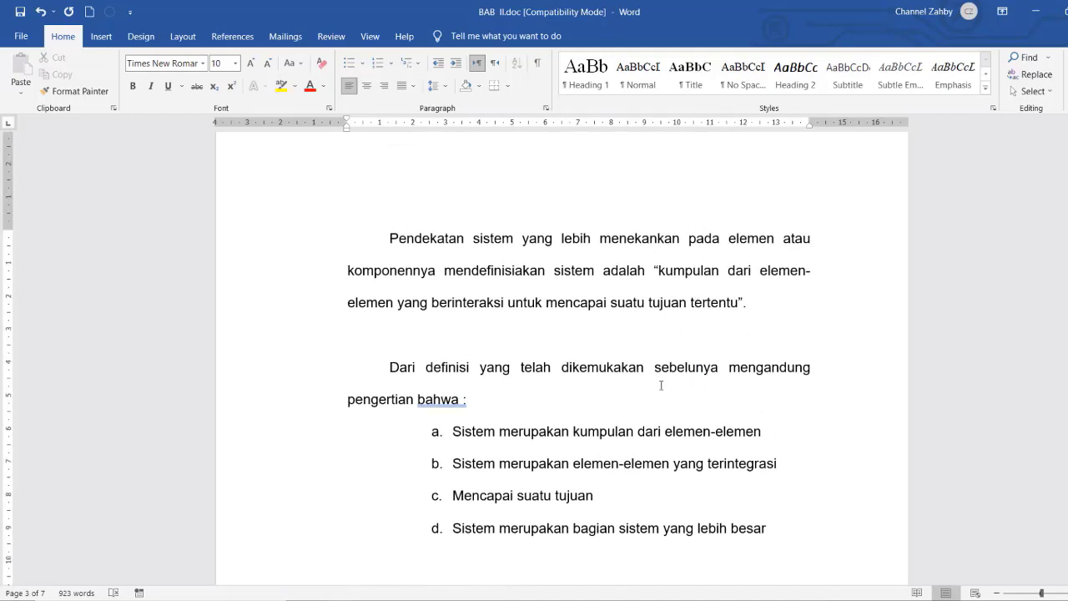
pyautogui.scroll(-6, 661, 385)
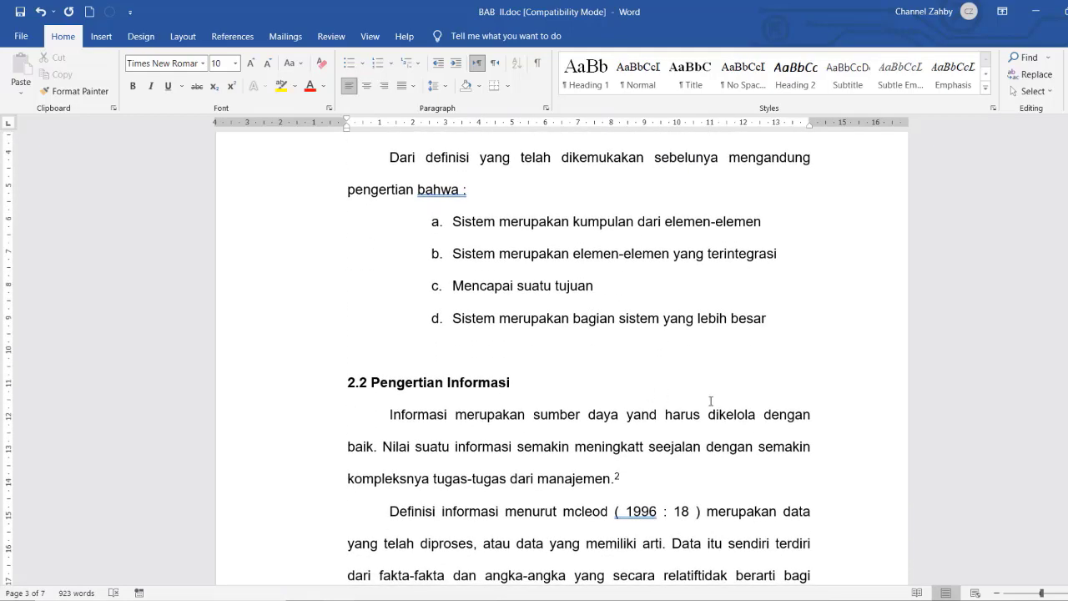
pyautogui.scroll(-8, 703, 421)
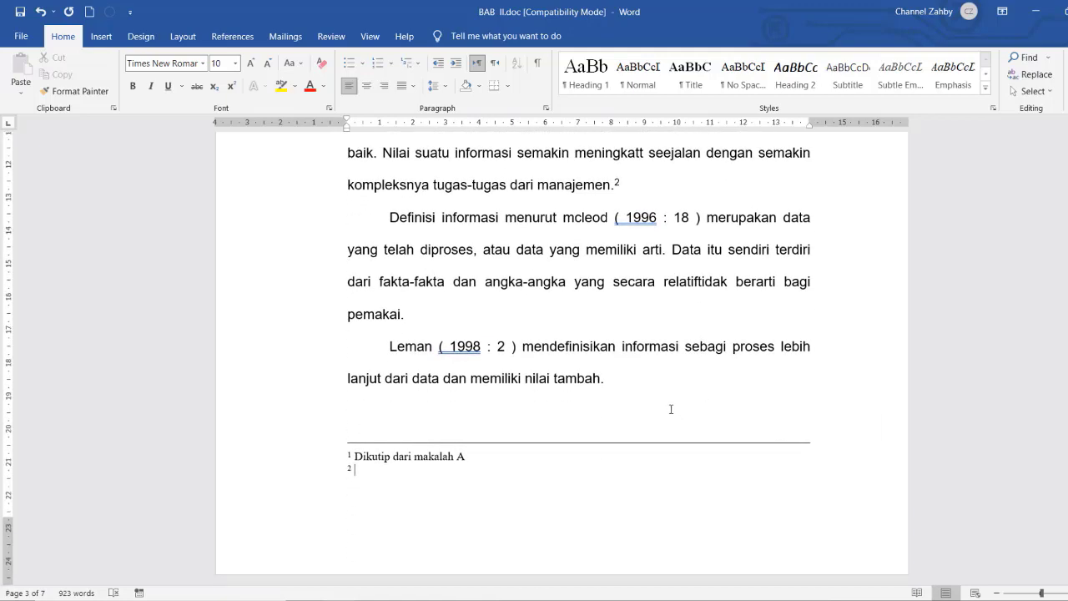
pyautogui.scroll(18, 672, 410)
pyautogui.scroll(13, 669, 406)
pyautogui.scroll(13, 669, 405)
pyautogui.scroll(-8, 668, 405)
pyautogui.scroll(-19, 669, 406)
pyautogui.scroll(10, 668, 406)
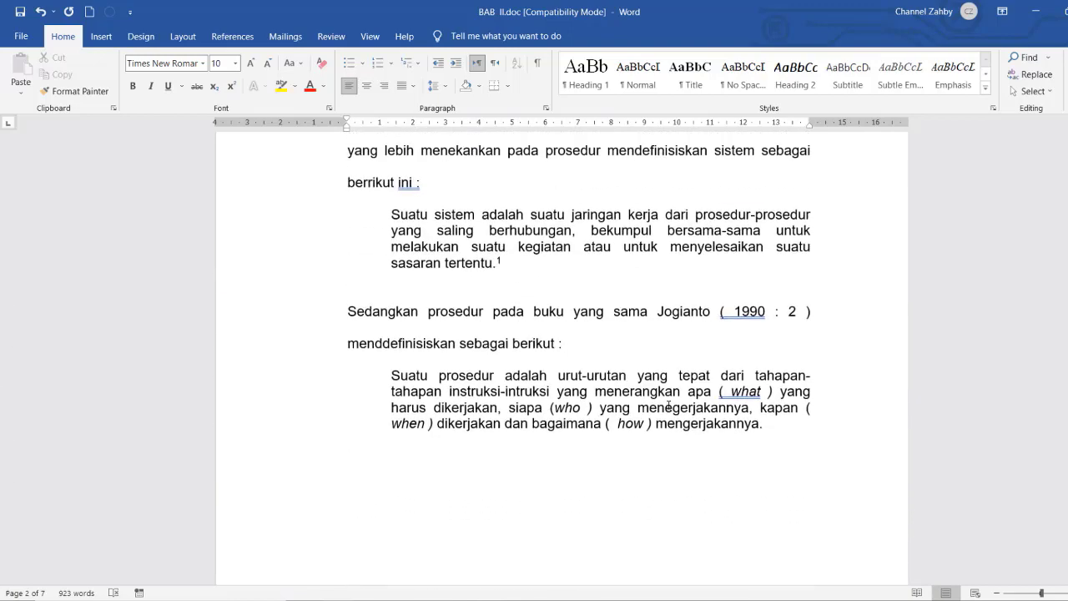
pyautogui.scroll(4, 669, 406)
pyautogui.scroll(1, 668, 406)
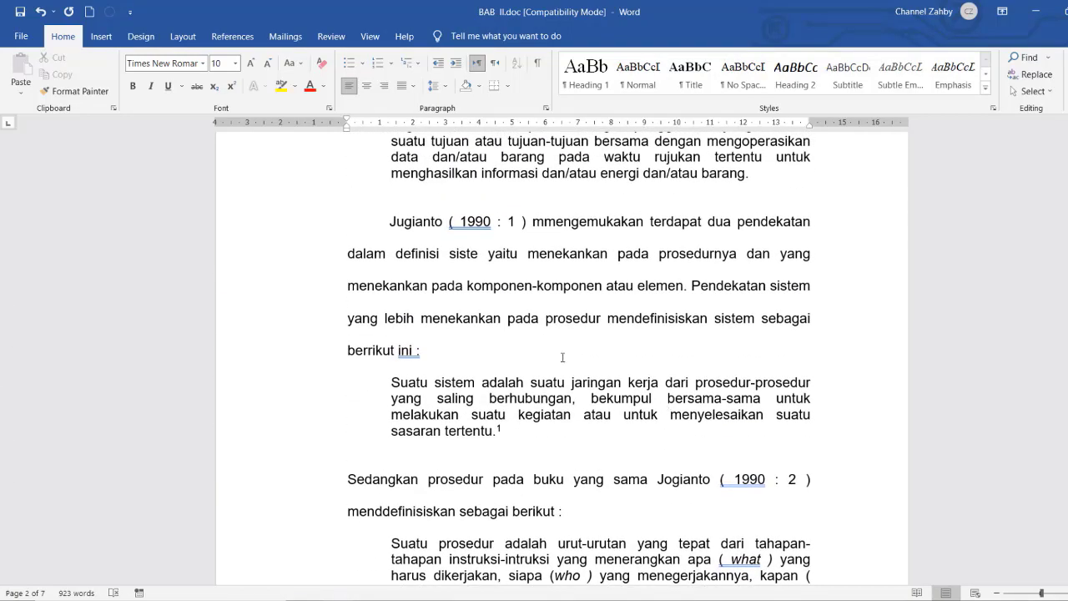
pyautogui.scroll(-10, 562, 359)
pyautogui.scroll(-20, 562, 359)
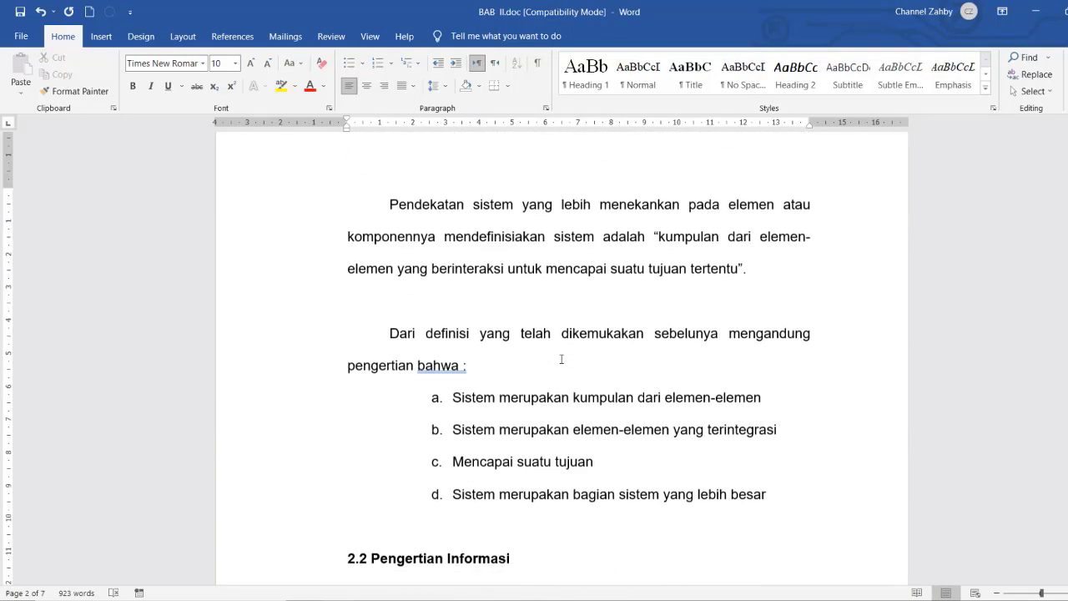
pyautogui.scroll(-4, 561, 359)
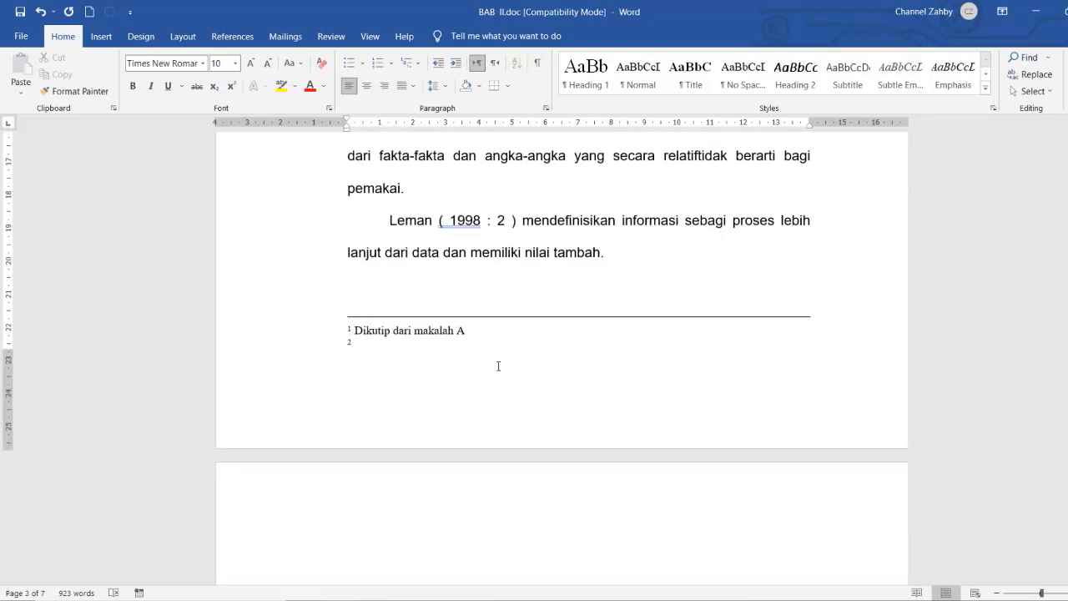
# - Fill in the second footnote with the text "Dikutip dari B" and return to the body text
pyautogui.write('Diku')
pyautogui.write('tip dari B')
pyautogui.click(730, 289)
# - Look through the remaining sections of the chapter and view an overview of all its pages
pyautogui.scroll(-5, 710, 337)
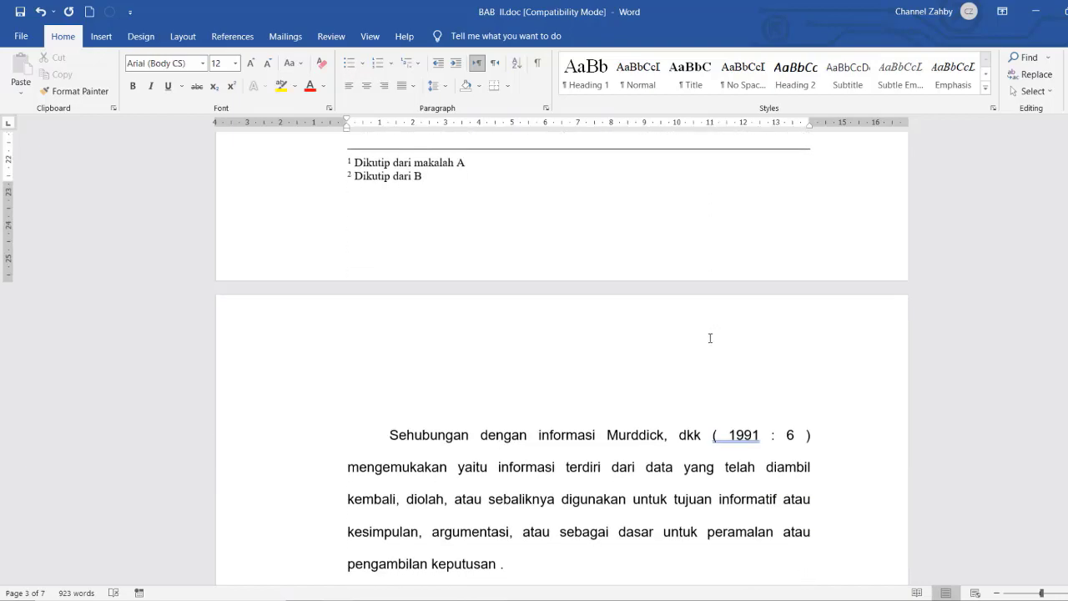
pyautogui.scroll(-10, 625, 333)
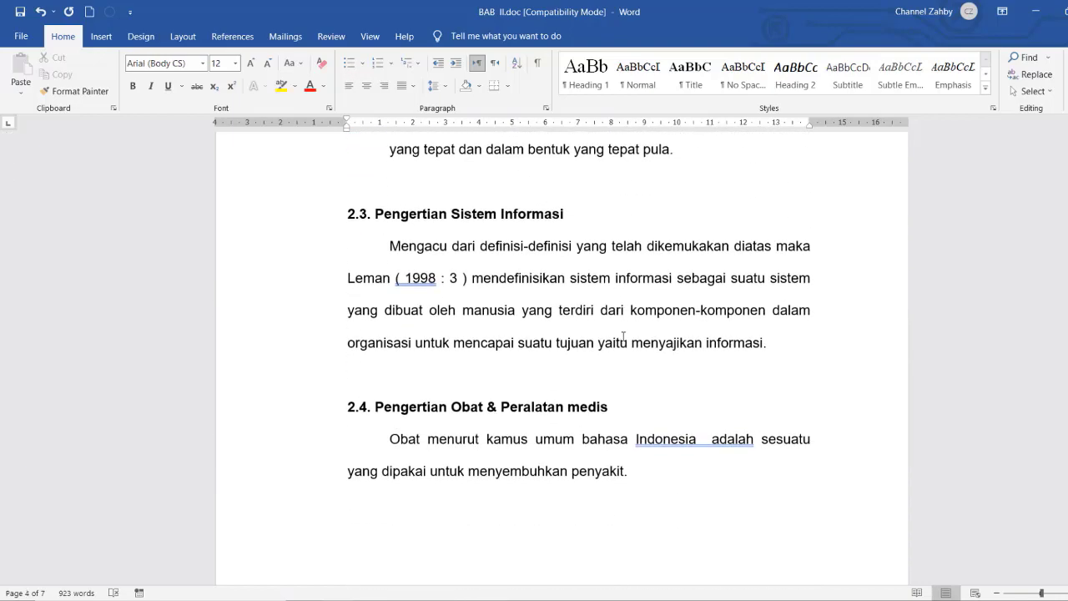
pyautogui.scroll(-2, 622, 336)
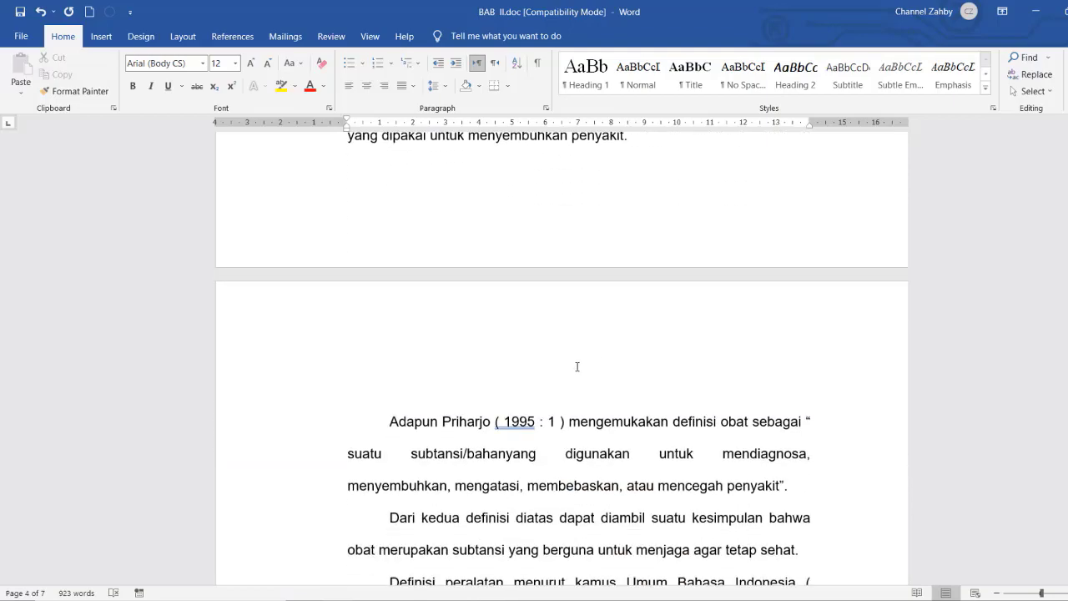
pyautogui.scroll(-10, 576, 367)
pyautogui.scroll(-10, 621, 359)
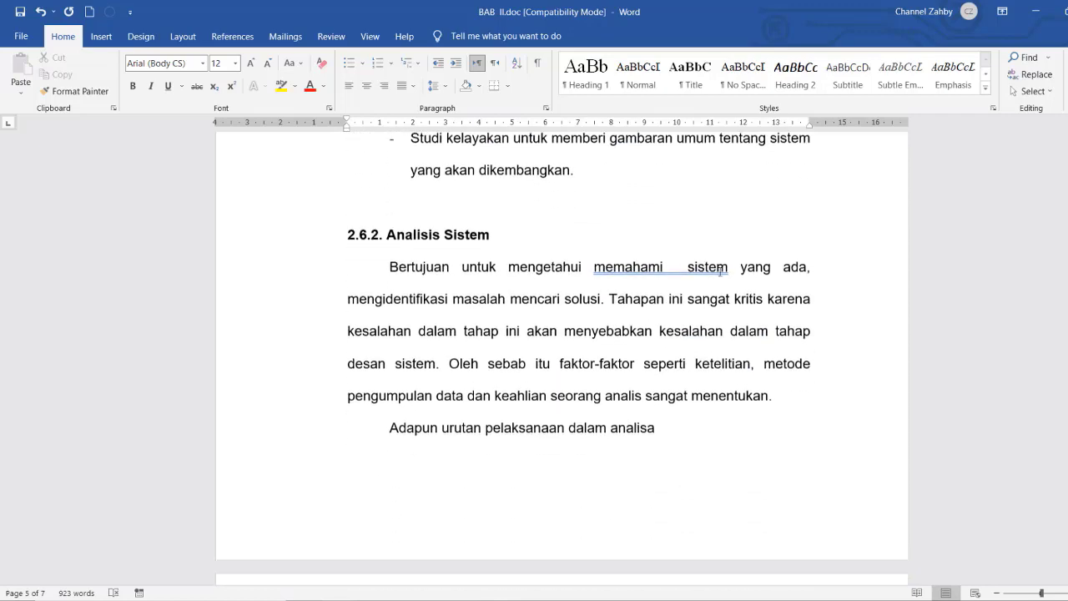
pyautogui.scroll(-1, 647, 331)
pyautogui.click(1019, 594)
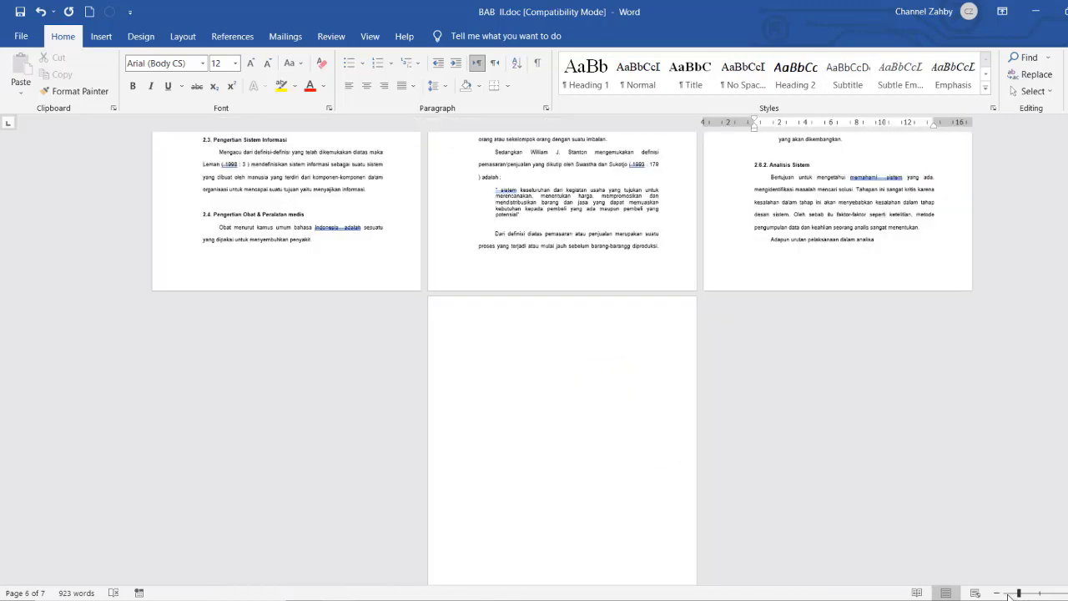
pyautogui.click(1011, 594)
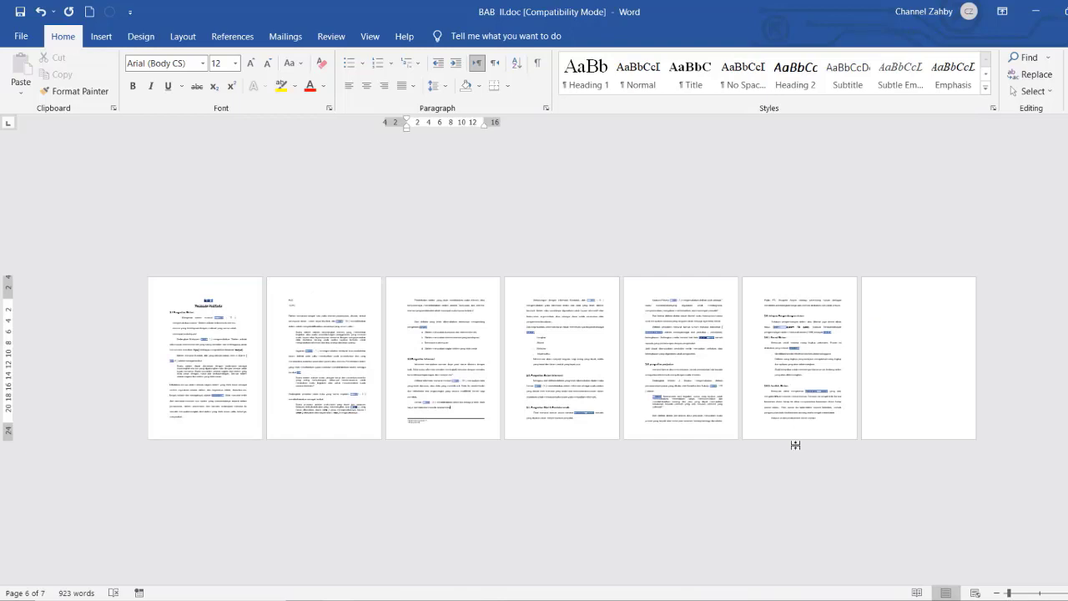
pyautogui.click(701, 357)
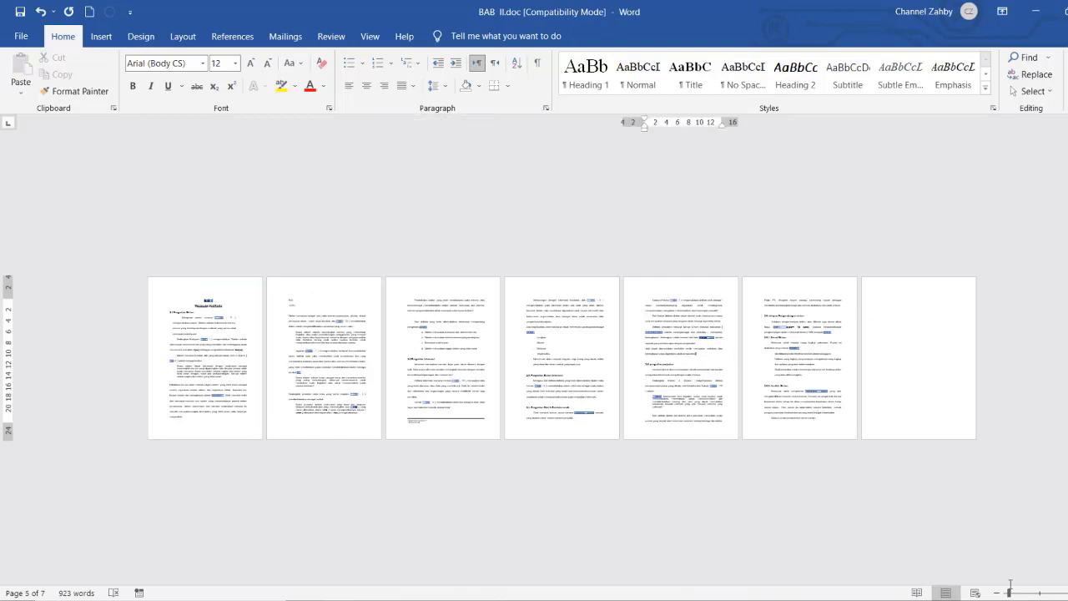
# - Insert an endnote after "sesuatu yang berhubungan dengan pengobatan." on page 5, with the text "Makalah Ilmiah"
pyautogui.scroll(5, 643, 359)
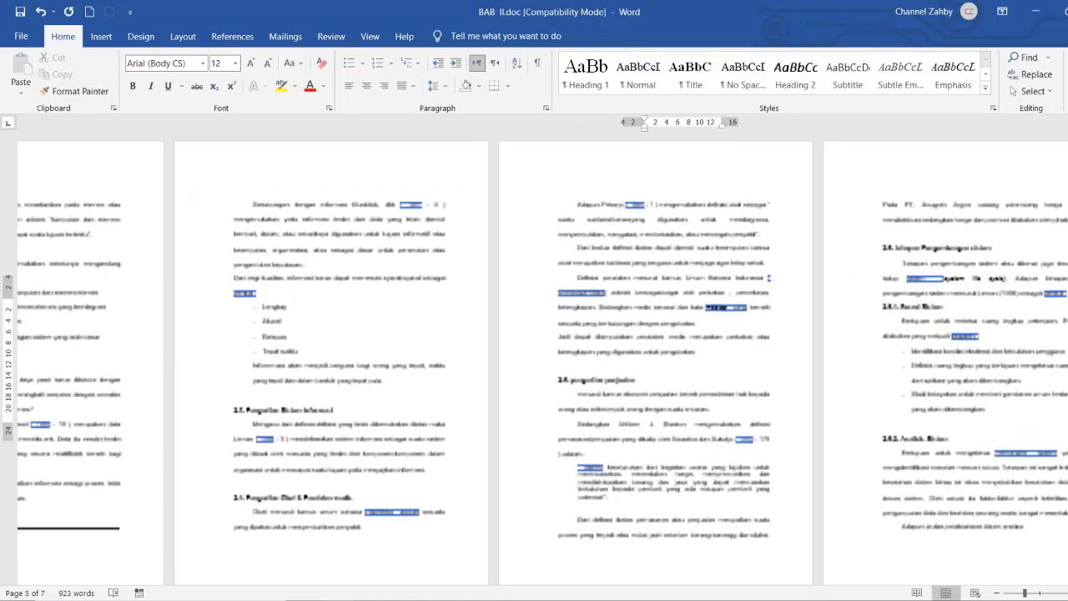
pyautogui.scroll(3, 561, 359)
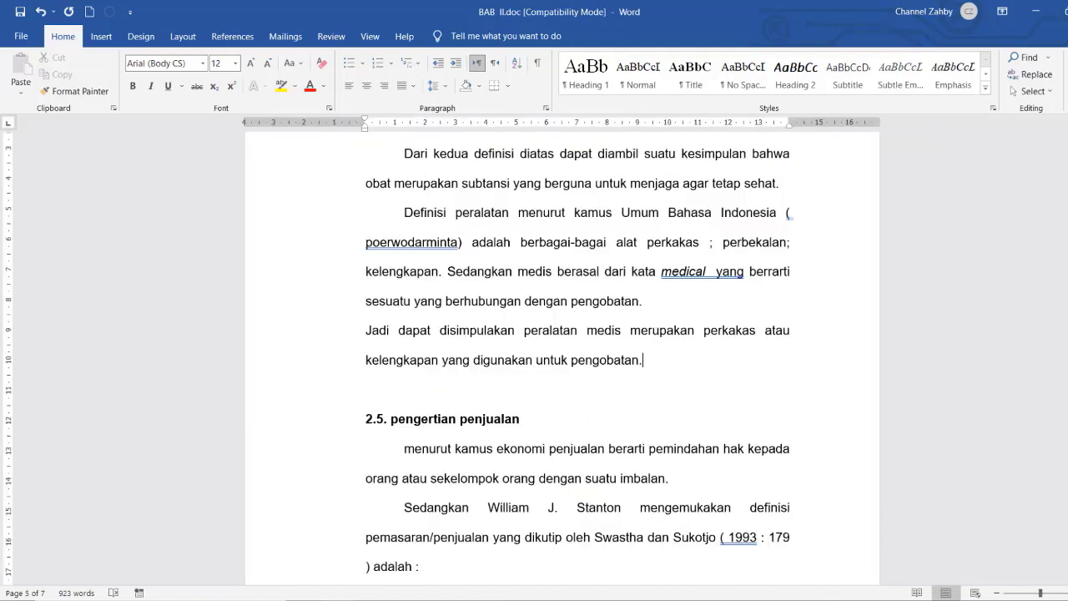
pyautogui.click(667, 298)
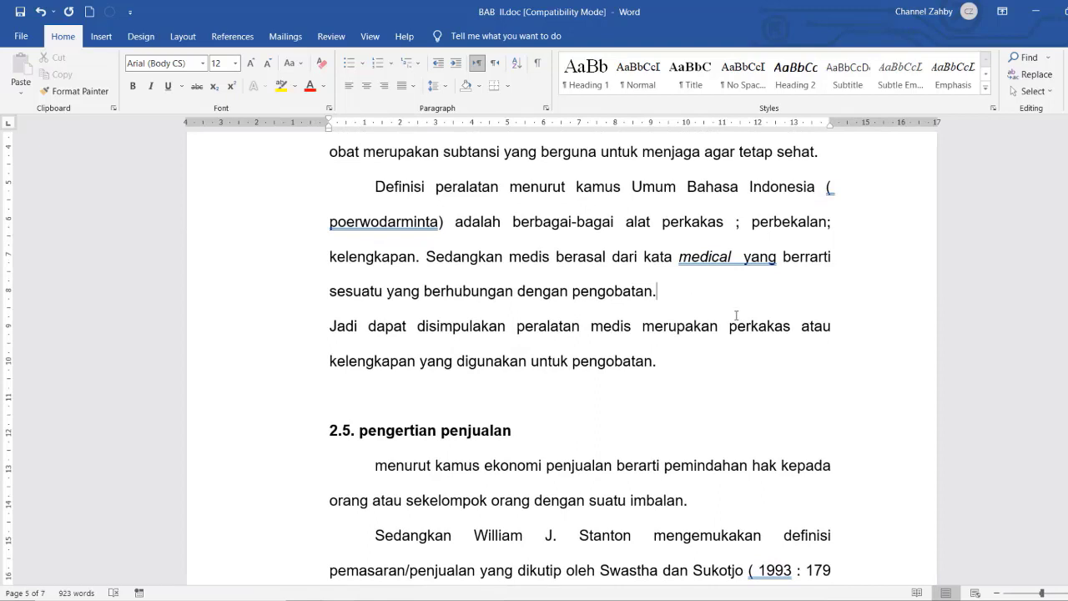
pyautogui.hotkey('ctrl', 'alt', 'd')
pyautogui.scroll(5, 777, 336)
pyautogui.scroll(-5, 778, 336)
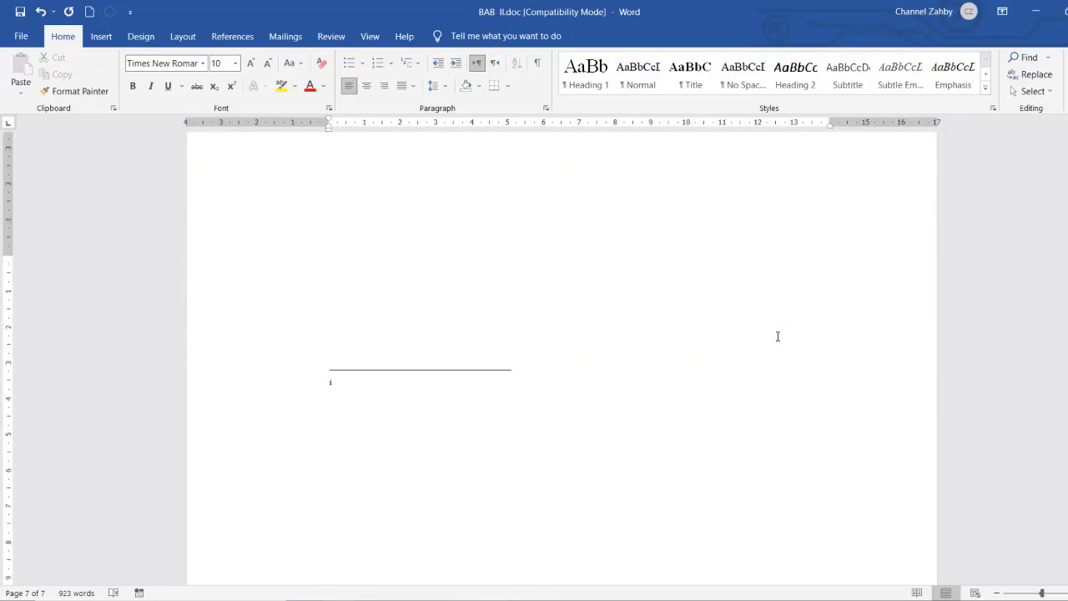
pyautogui.write('Makalah Ilmiah')
# - Look back through the body text for the endnote's reference mark
pyautogui.scroll(10, 603, 417)
pyautogui.scroll(5, 603, 417)
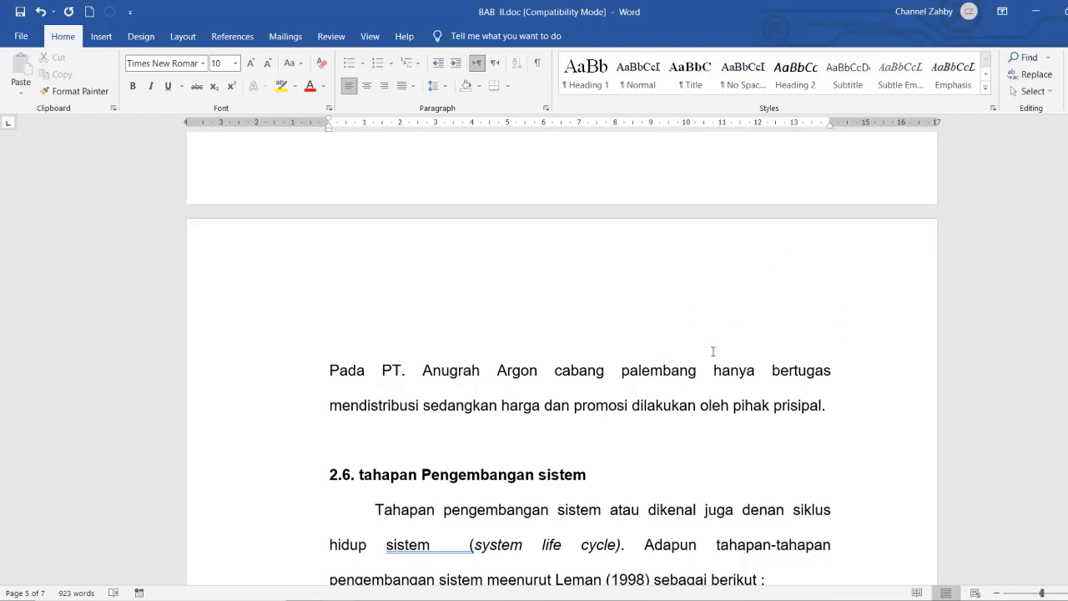
pyautogui.scroll(-5, 656, 404)
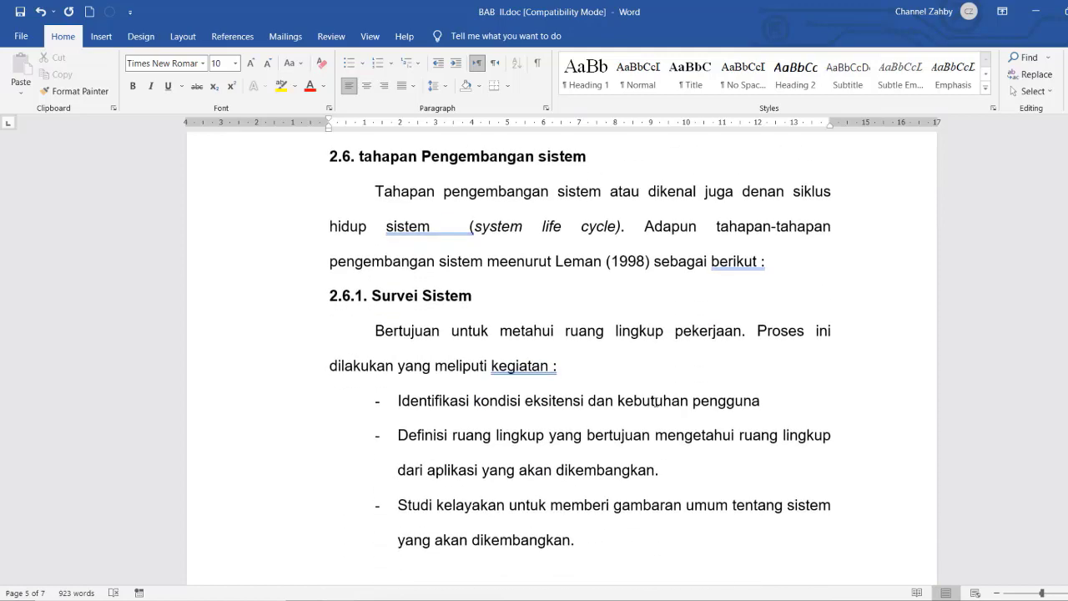